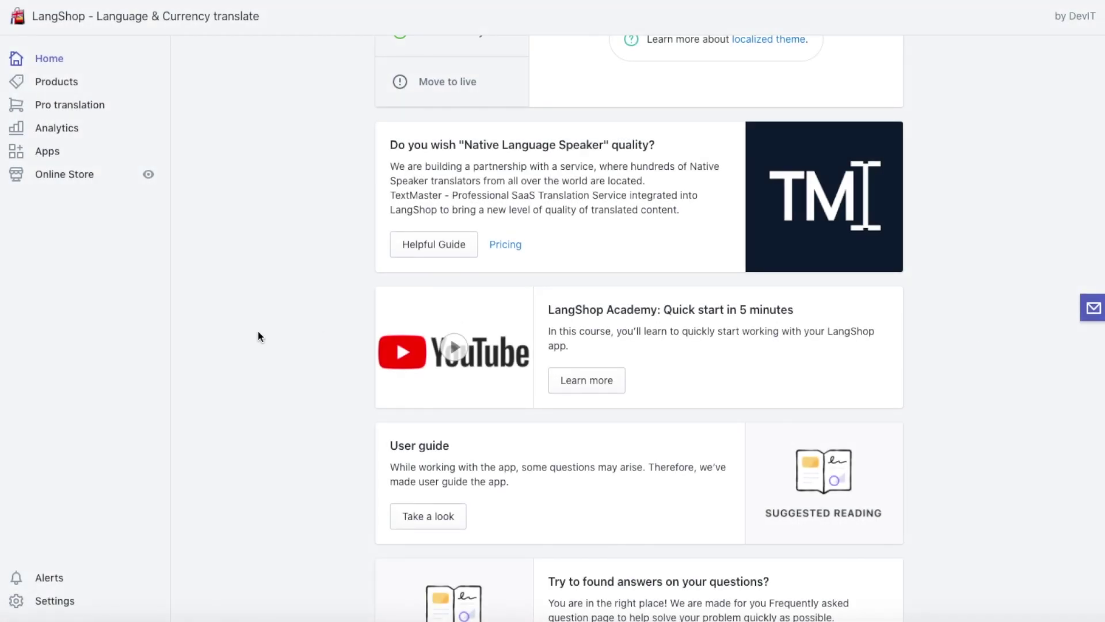
Select the Women's 'I Love LangShop' T-shirt, Bouchra Wedge Sandaldee and Bouchra Wedge Sandal products and start a PRO translate order for them.
left_click(58, 84)
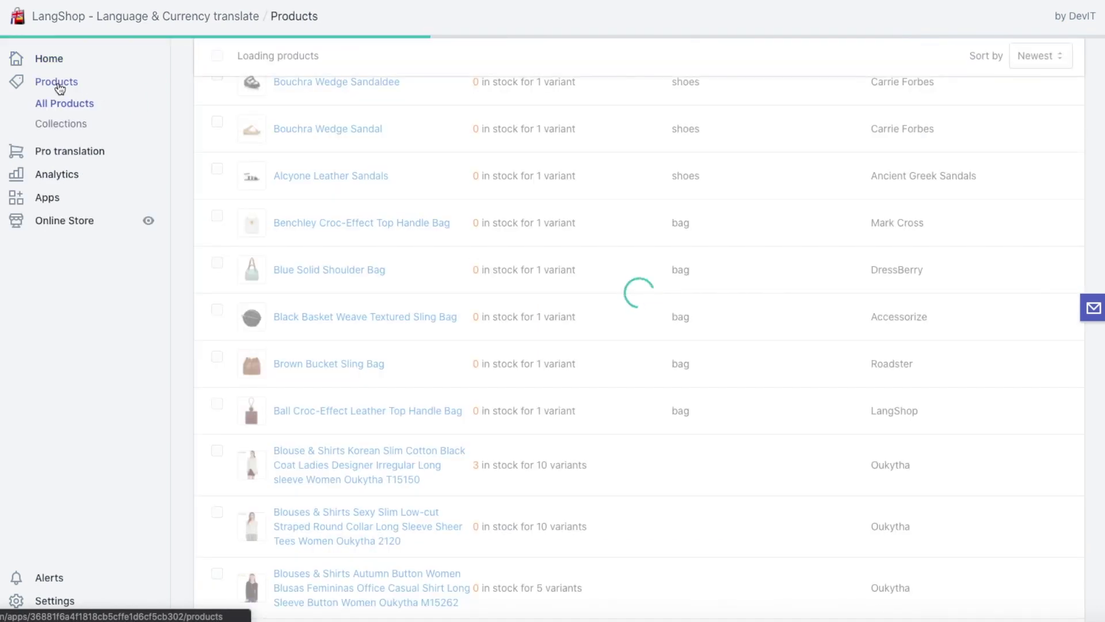
scroll(420, 207, "up", 5)
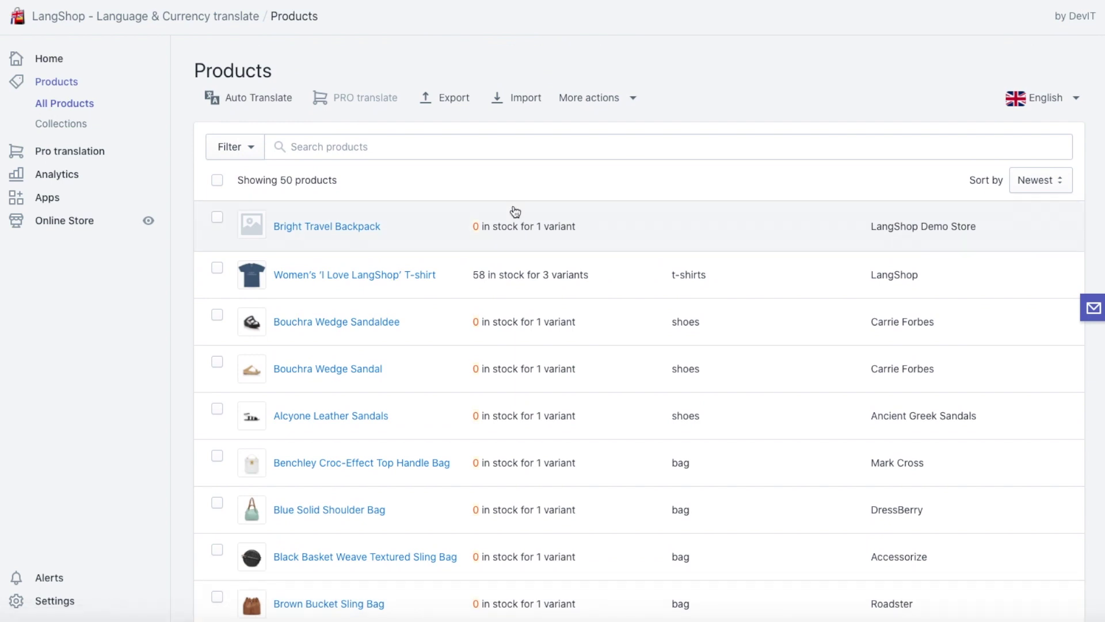
left_click(217, 269)
left_click(217, 315)
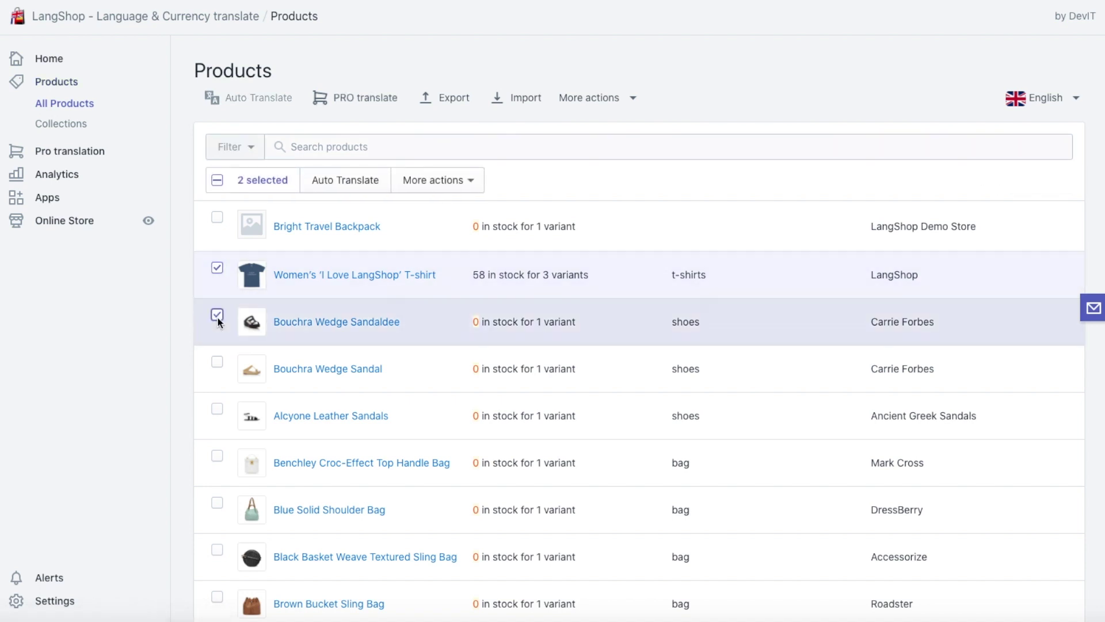
left_click(218, 363)
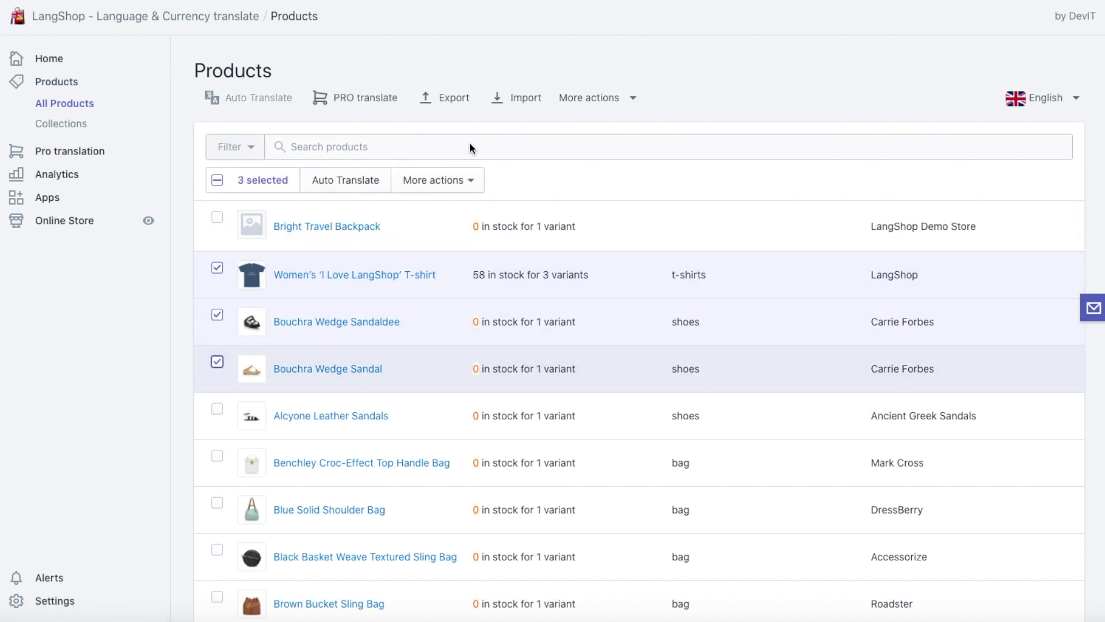
left_click(353, 106)
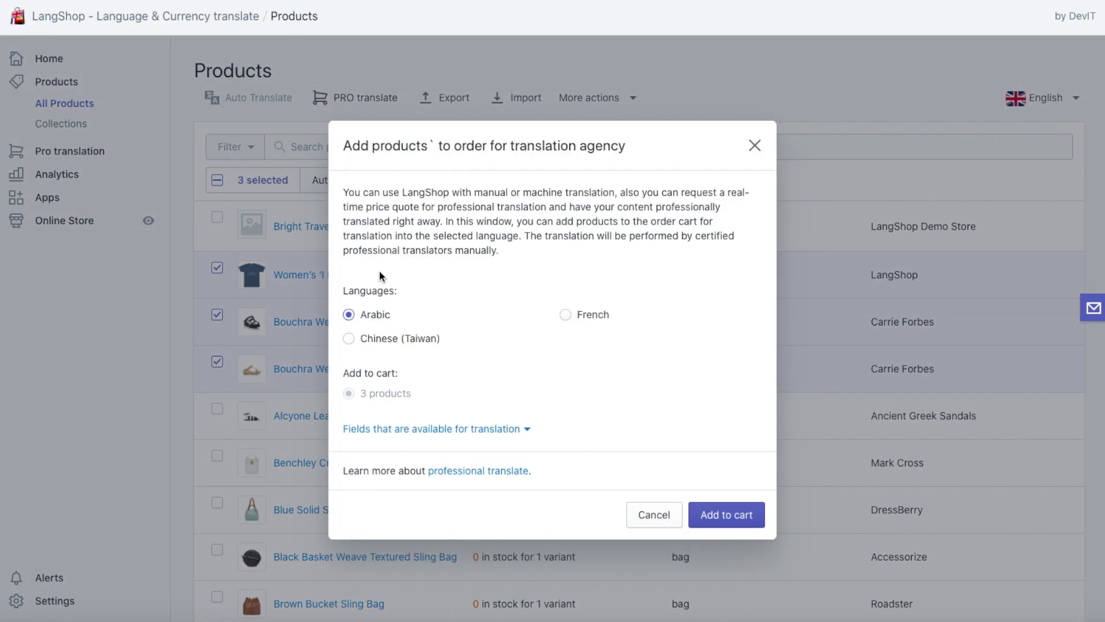
Choose Arabic as the order's target language, include all translatable fields and add the three products to the cart.
left_click(353, 340)
left_click(564, 316)
left_click(350, 315)
left_click(526, 429)
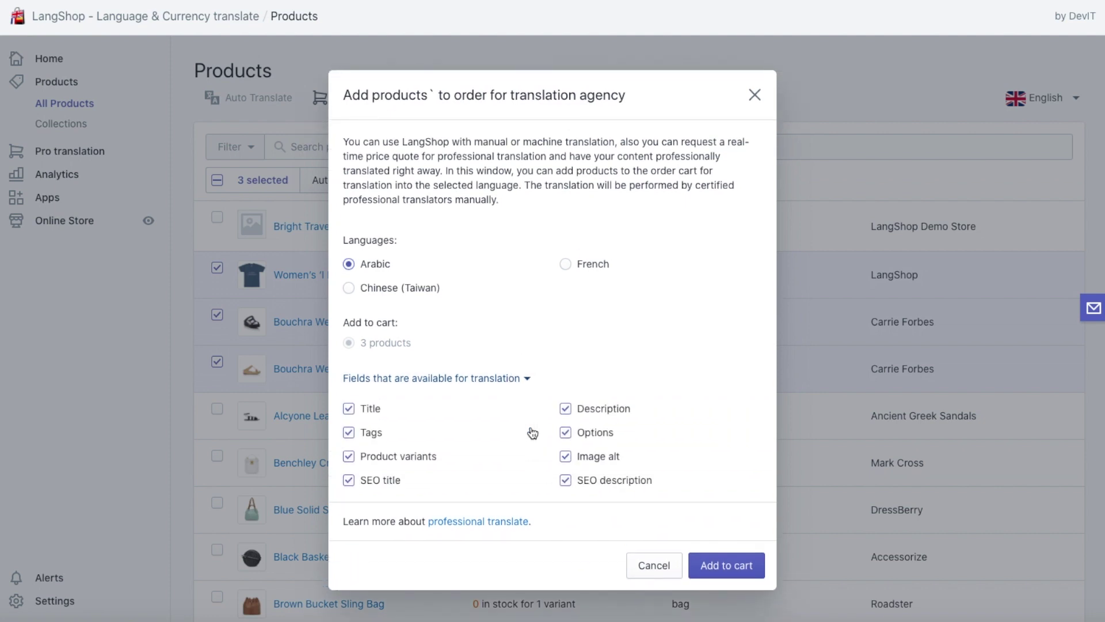
left_click(348, 409)
left_click(347, 409)
left_click(346, 434)
left_click(346, 433)
left_click(727, 566)
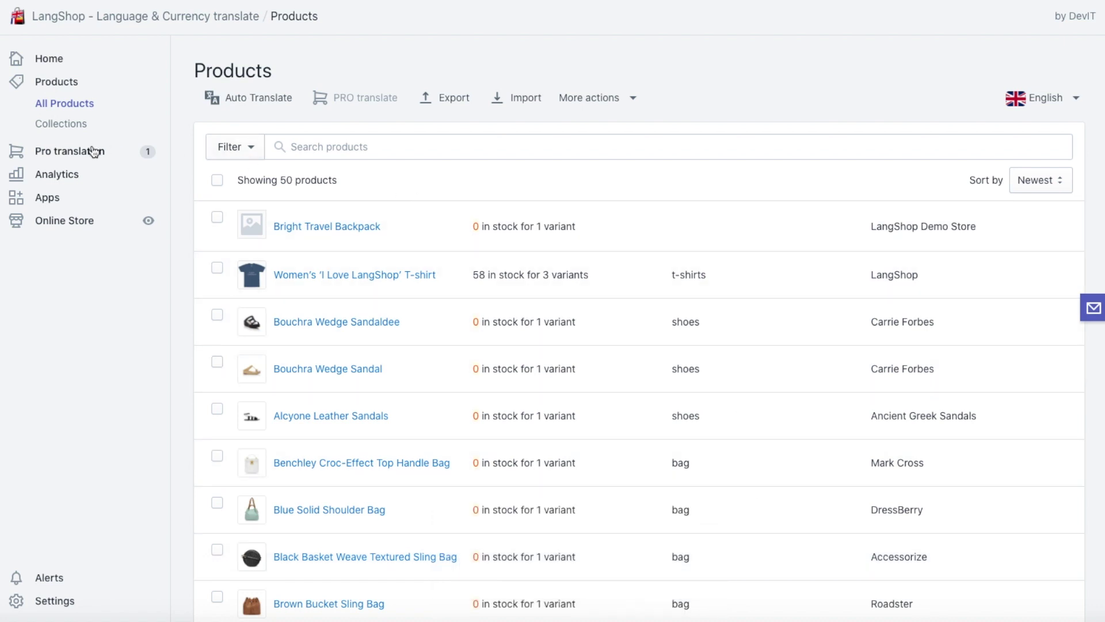
Go to the professional translation cart and check which actions are offered for the English to Arabic entry.
left_click(94, 152)
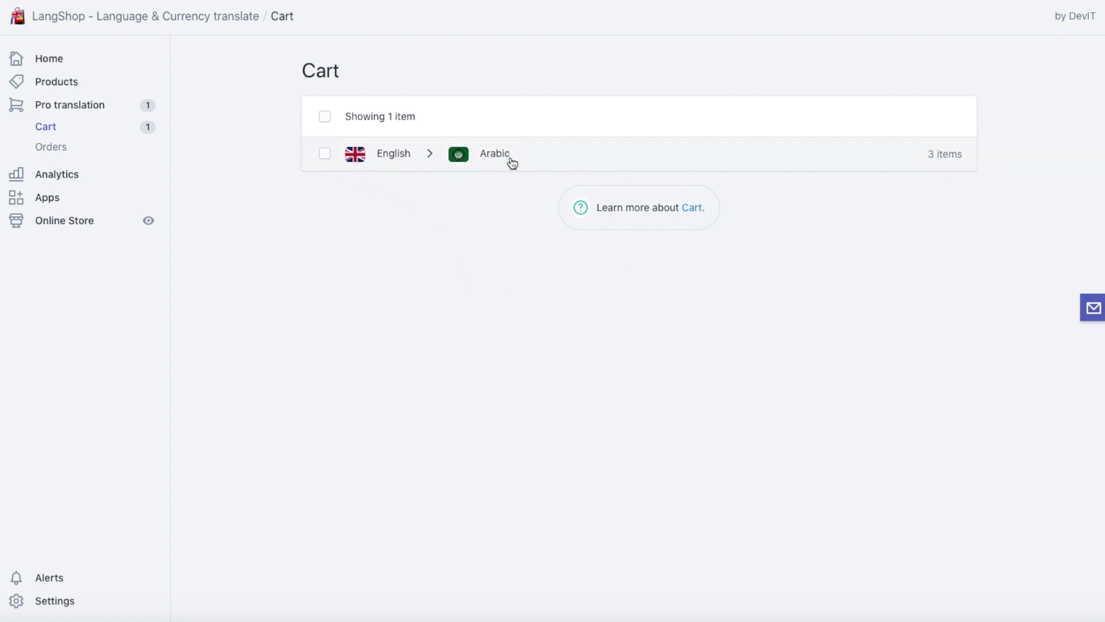
left_click(324, 153)
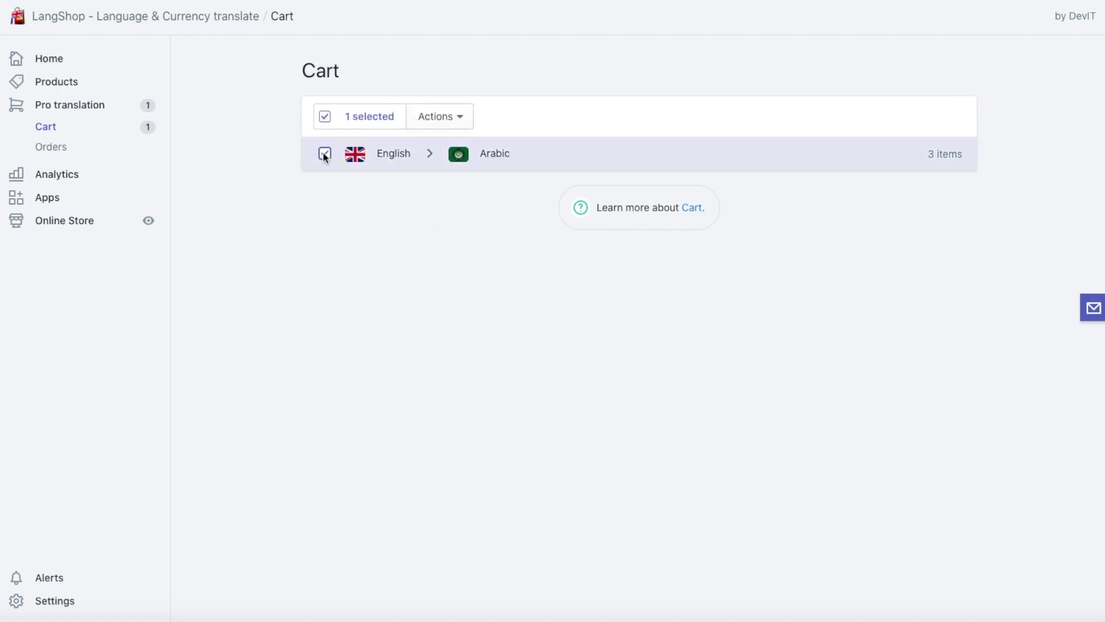
left_click(458, 117)
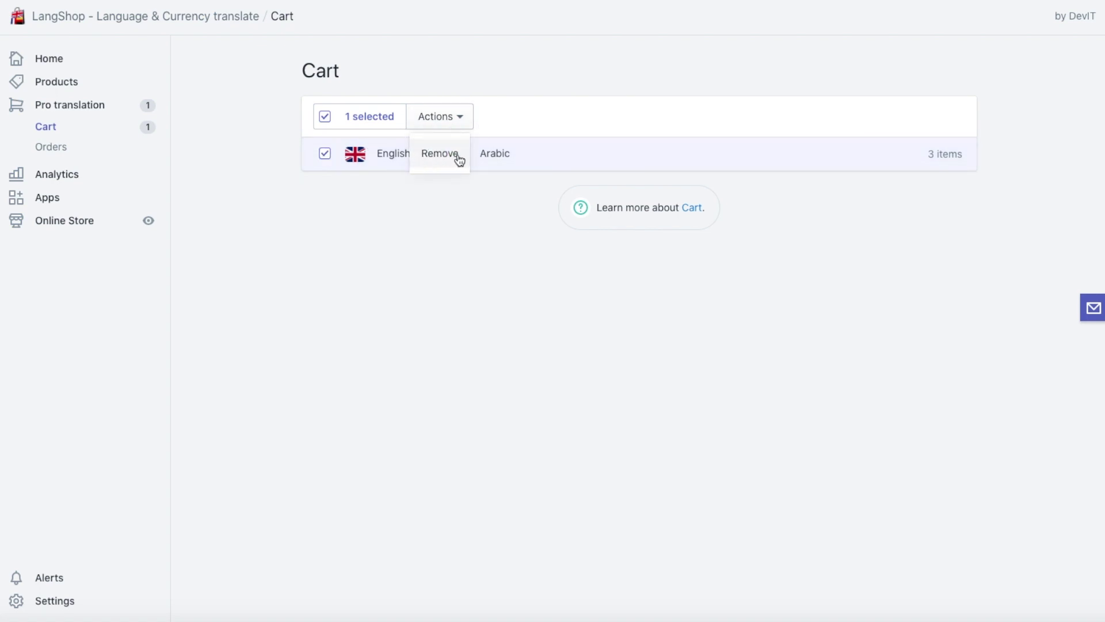
left_click(365, 207)
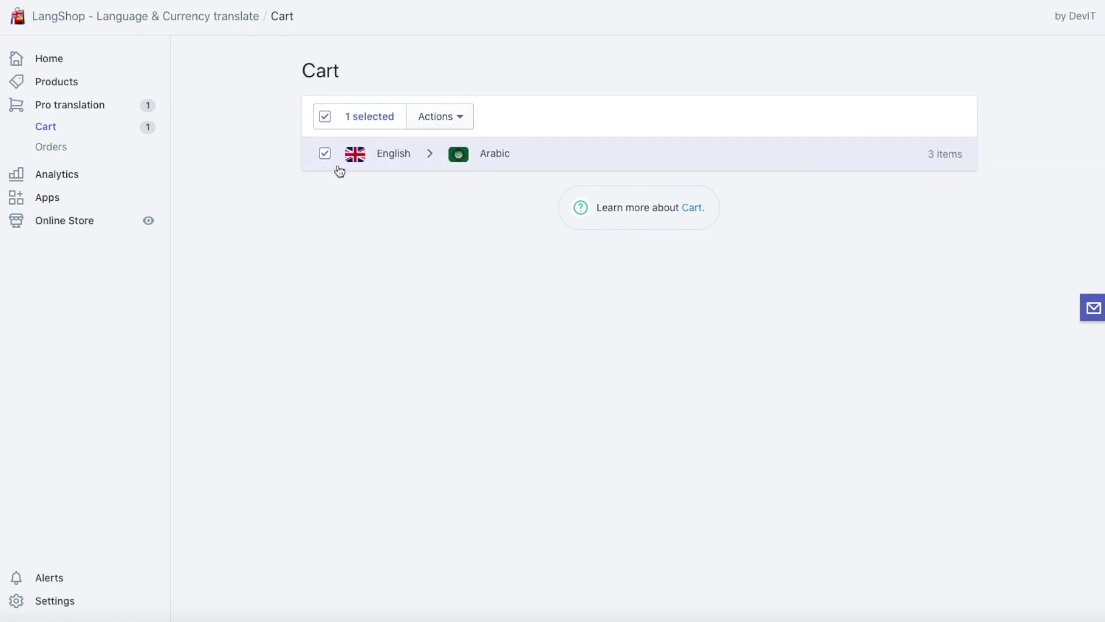
left_click(324, 154)
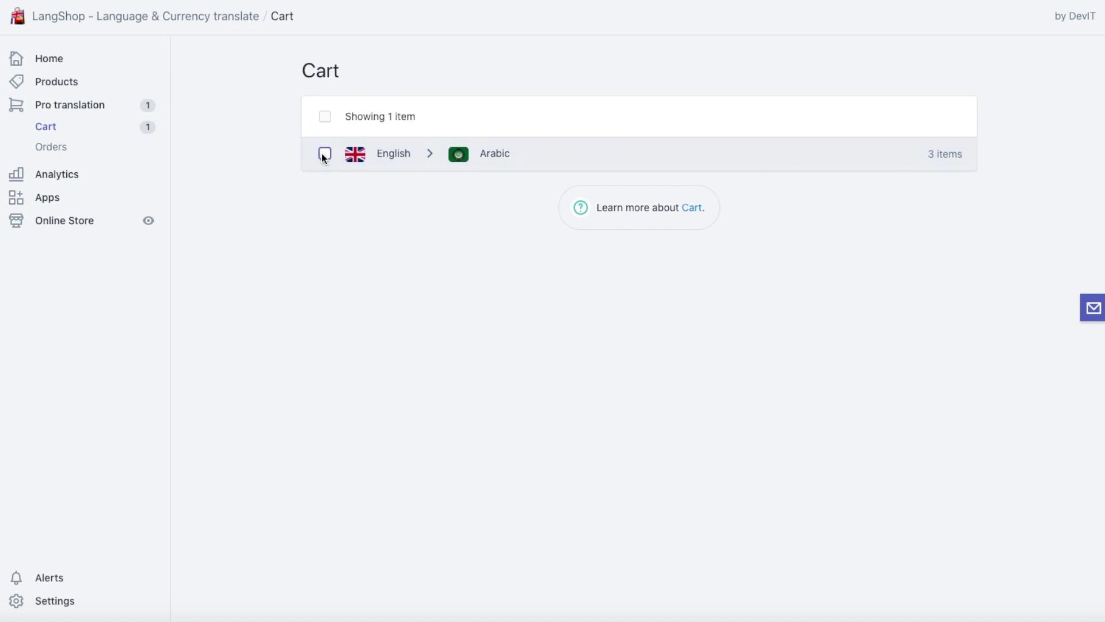
Open the English to Arabic cart entry and check which actions are offered for the Bouchra Wedge Sandal and Bouchra Wedge Sandaldee items.
left_click(395, 155)
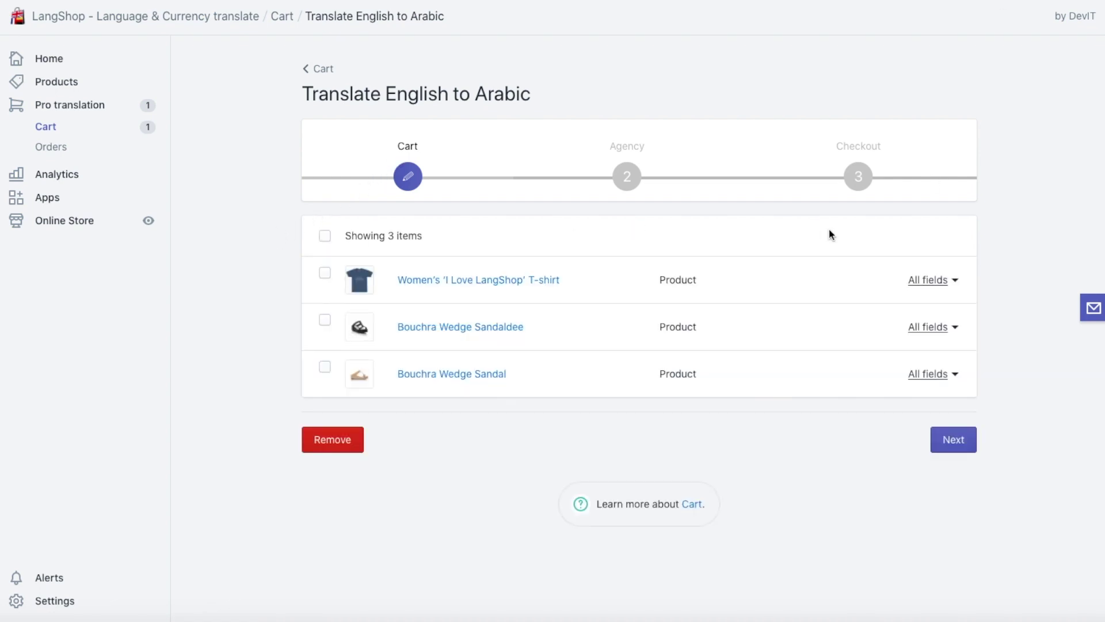
left_click(325, 368)
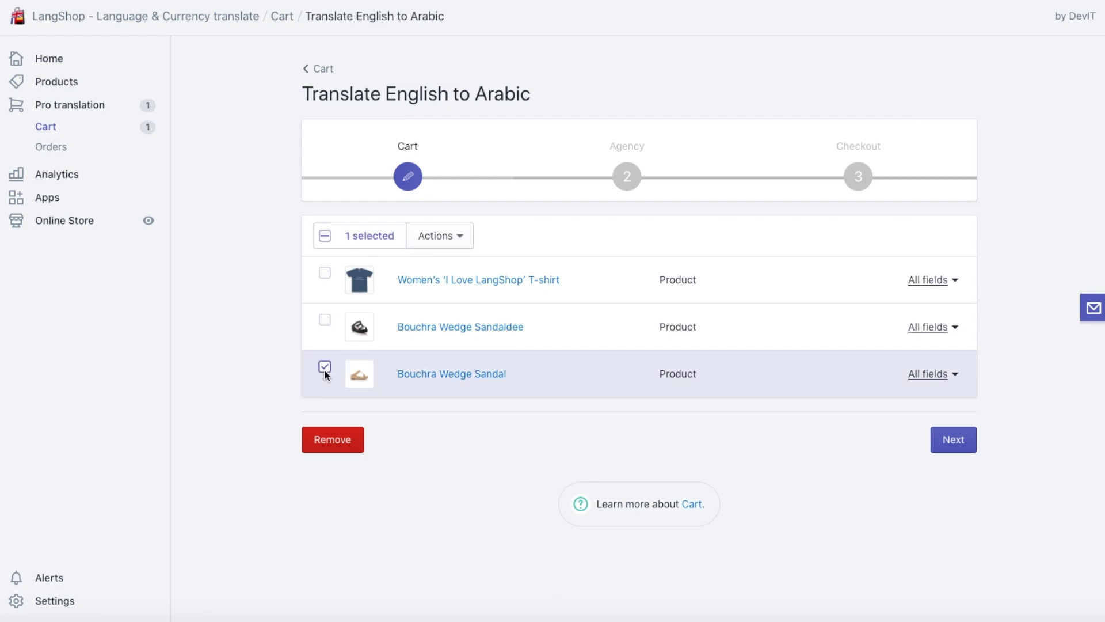
left_click(460, 236)
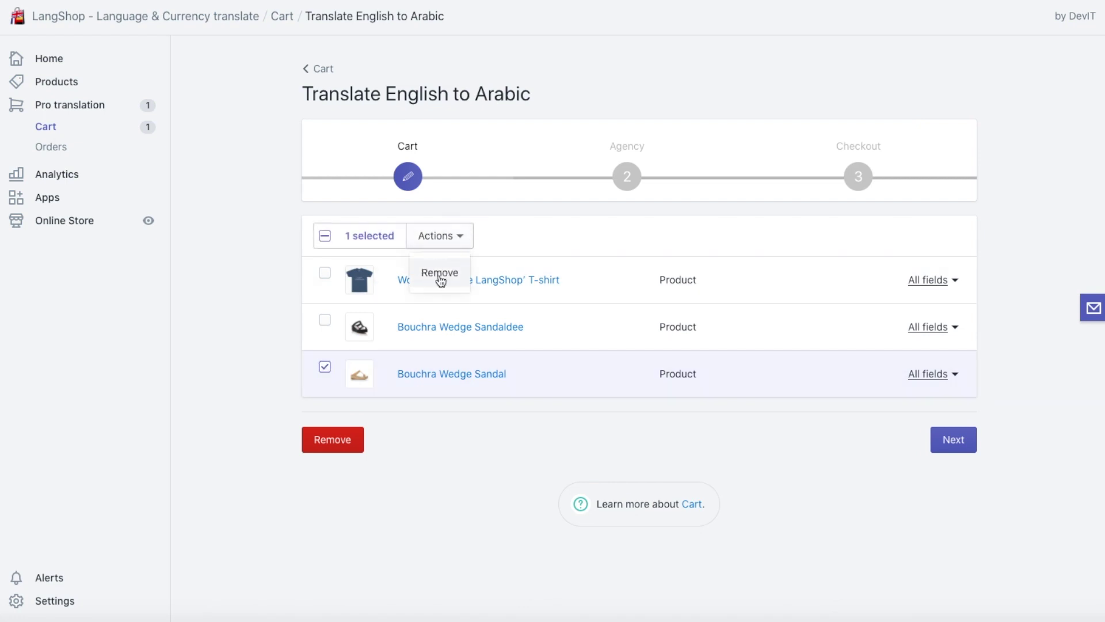
left_click(266, 350)
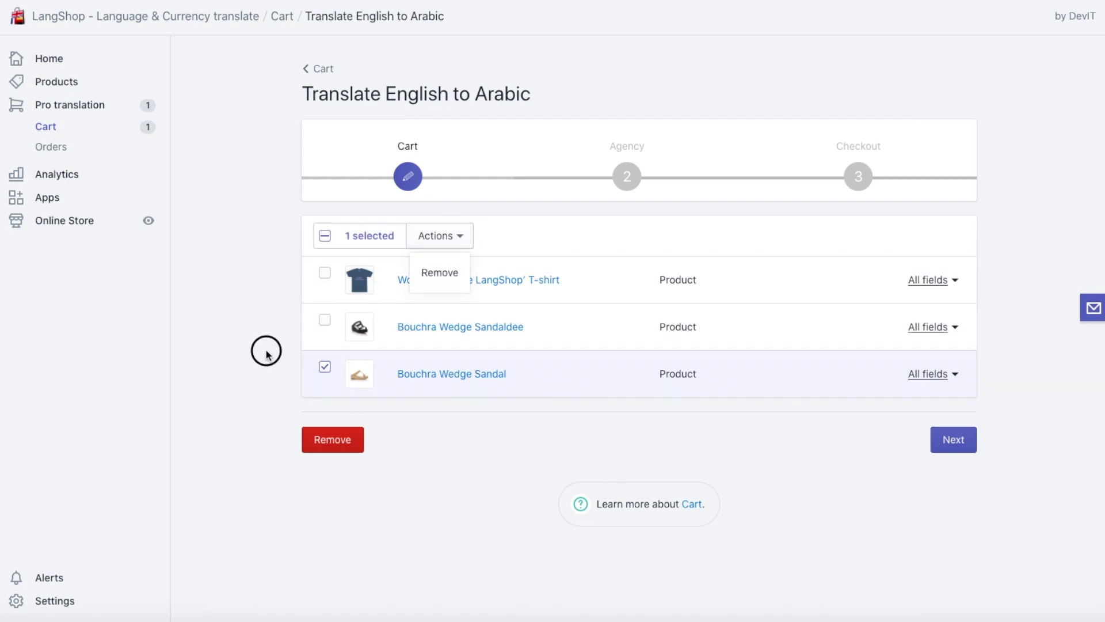
left_click(324, 321)
left_click(452, 240)
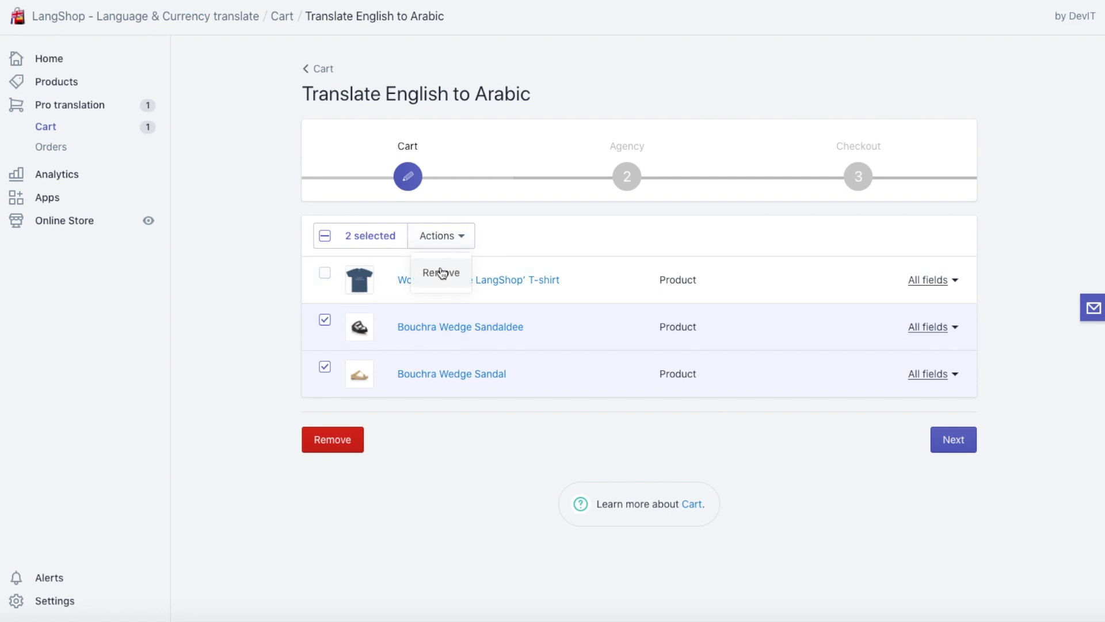
left_click(252, 330)
left_click(325, 320)
left_click(323, 367)
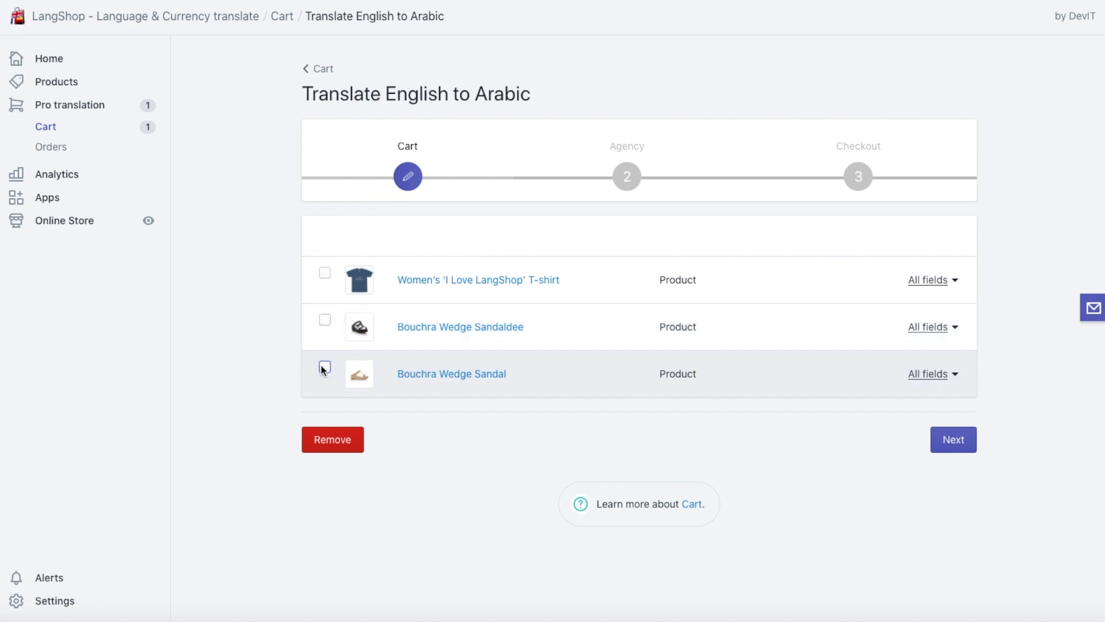
Examine the fields selectable for translation on the Women's 'I Love LangShop' T-shirt cart item.
left_click(955, 284)
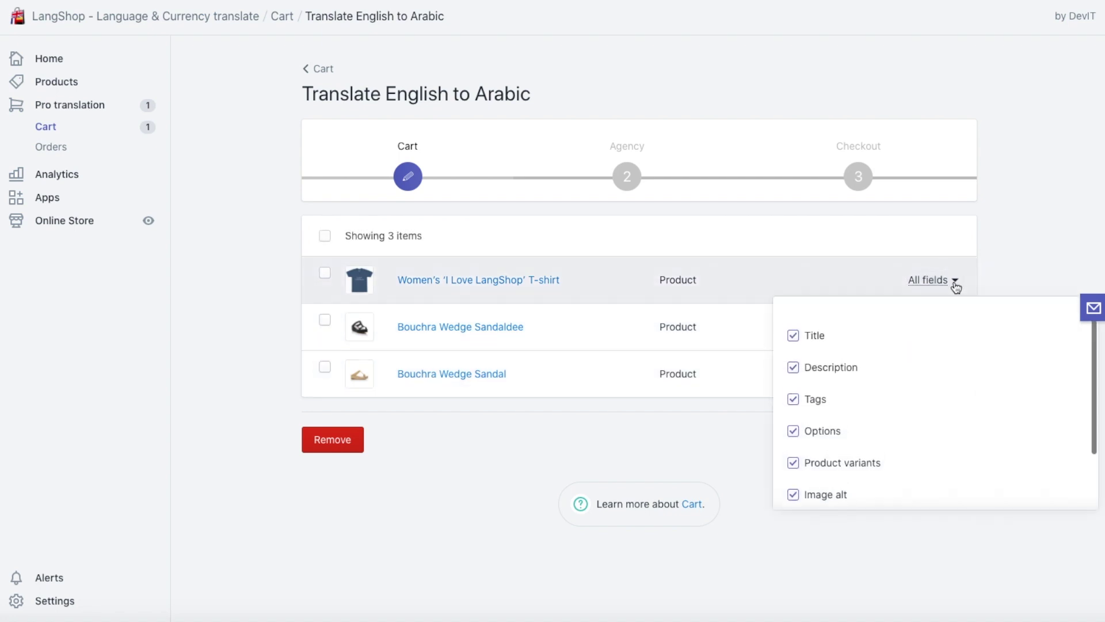
left_click(793, 336)
left_click(793, 336)
left_click(801, 367)
left_click(803, 369)
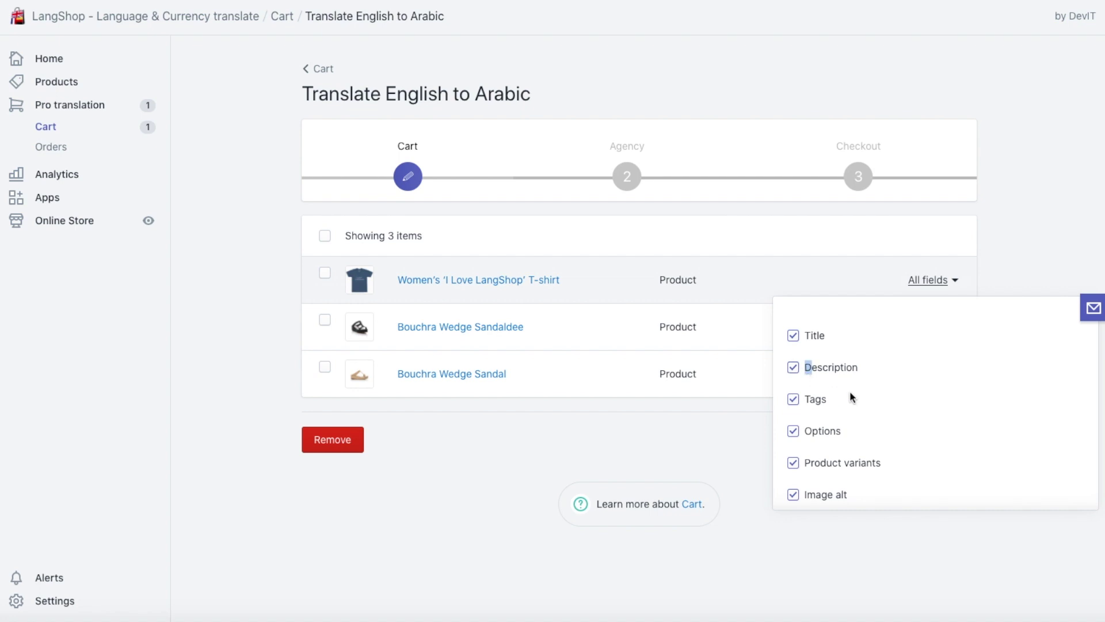
scroll(850, 395, "down", 2)
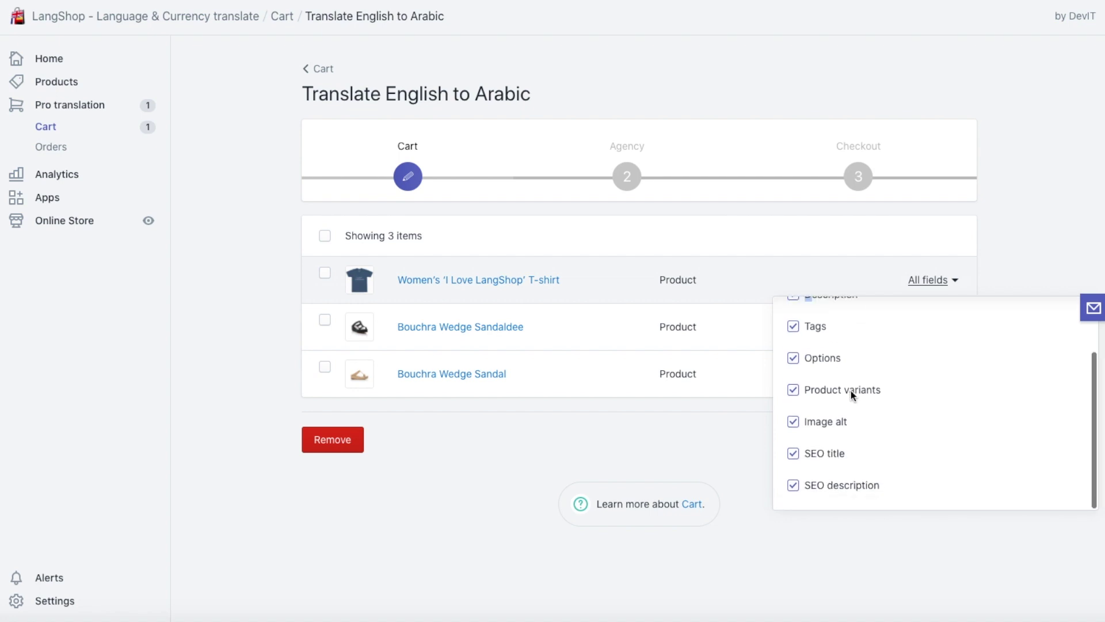
left_click(1020, 244)
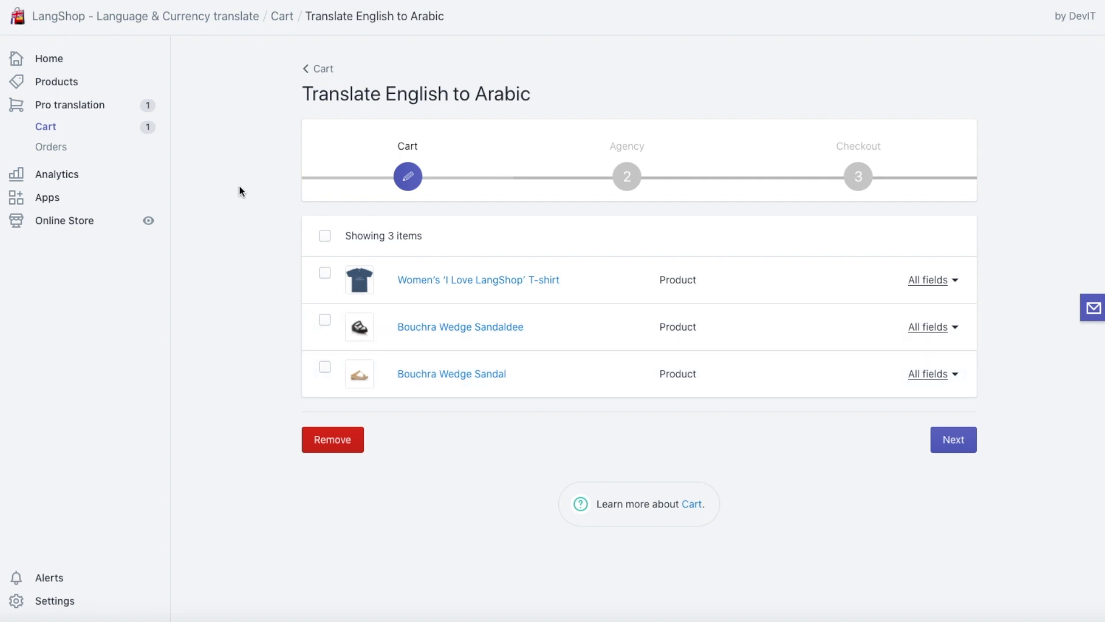
Add the Blue Solid Shoulder Bag from the product list to the cart for professional translation into Arabic.
left_click(57, 85)
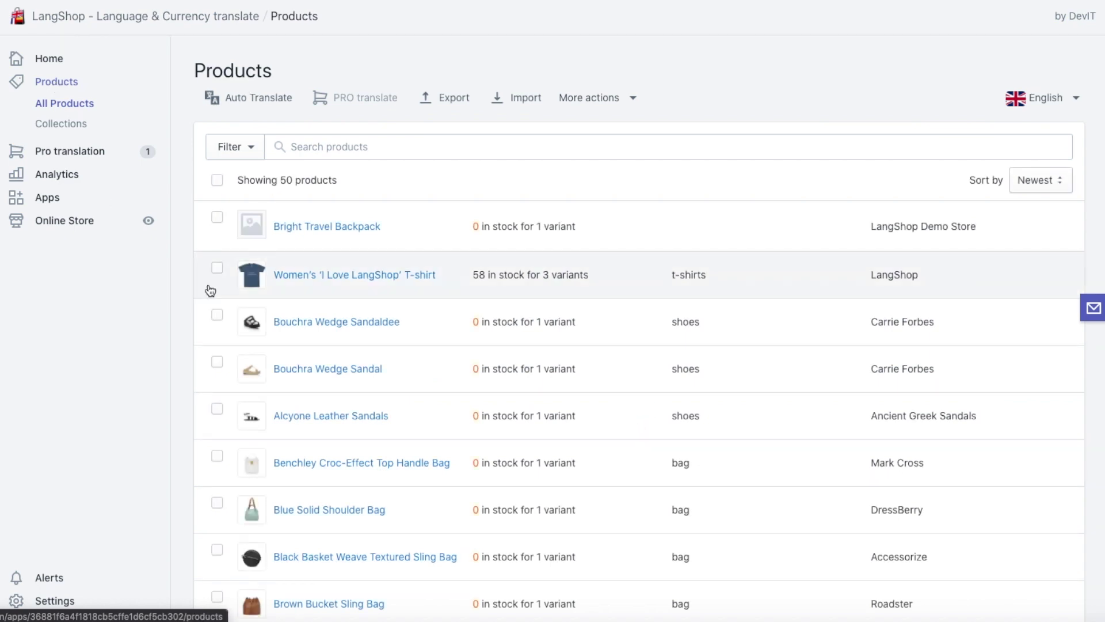
scroll(213, 296, "down", 3)
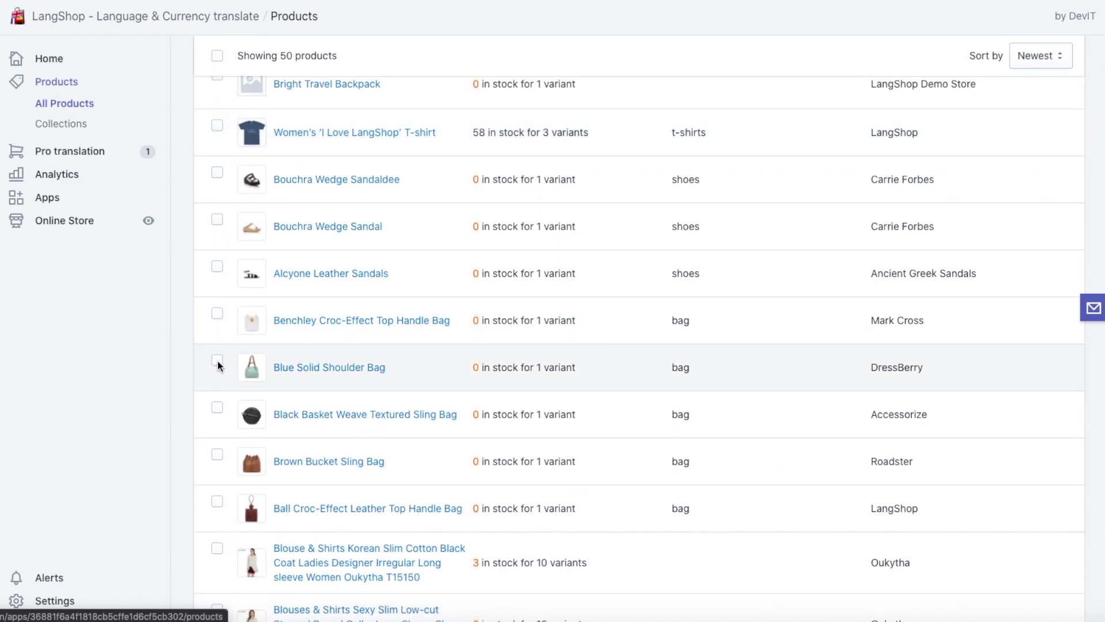
left_click(218, 362)
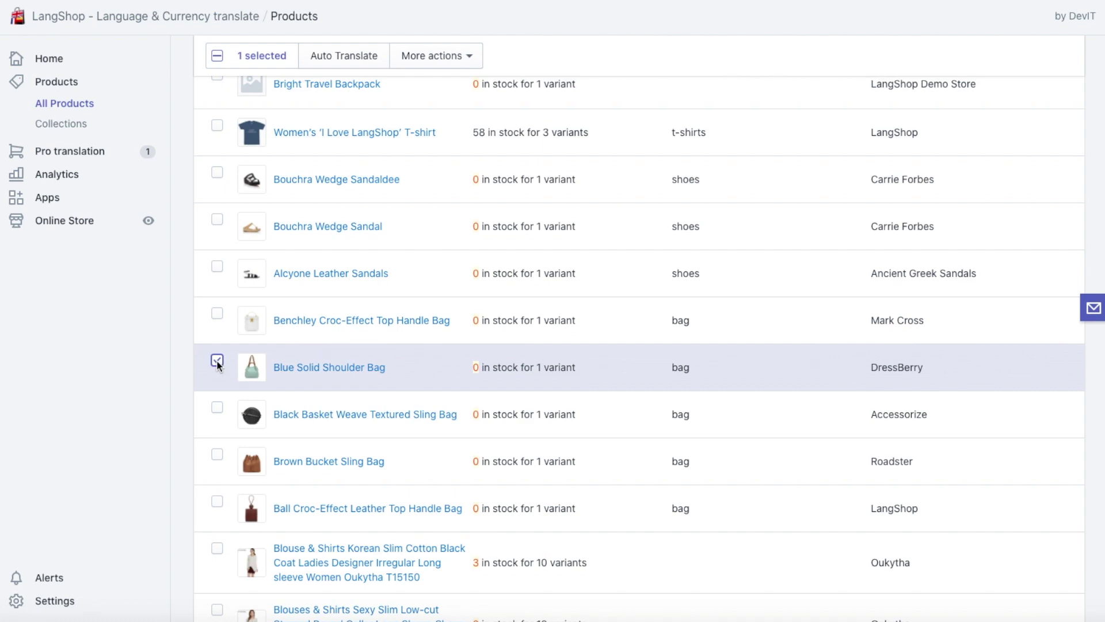
scroll(218, 363, "up", 3)
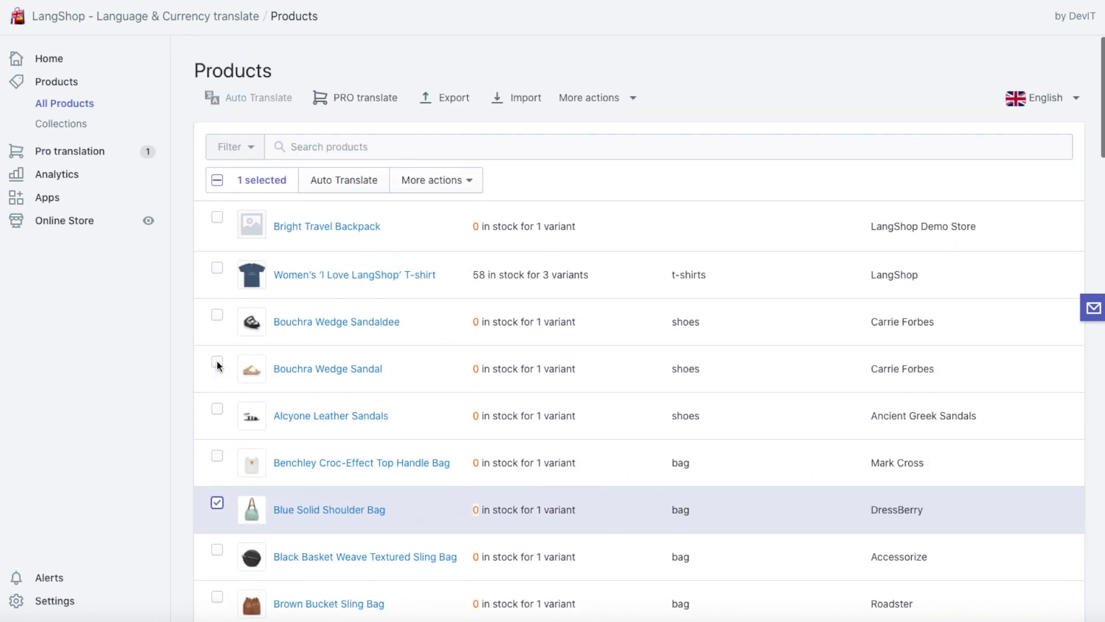
left_click(333, 101)
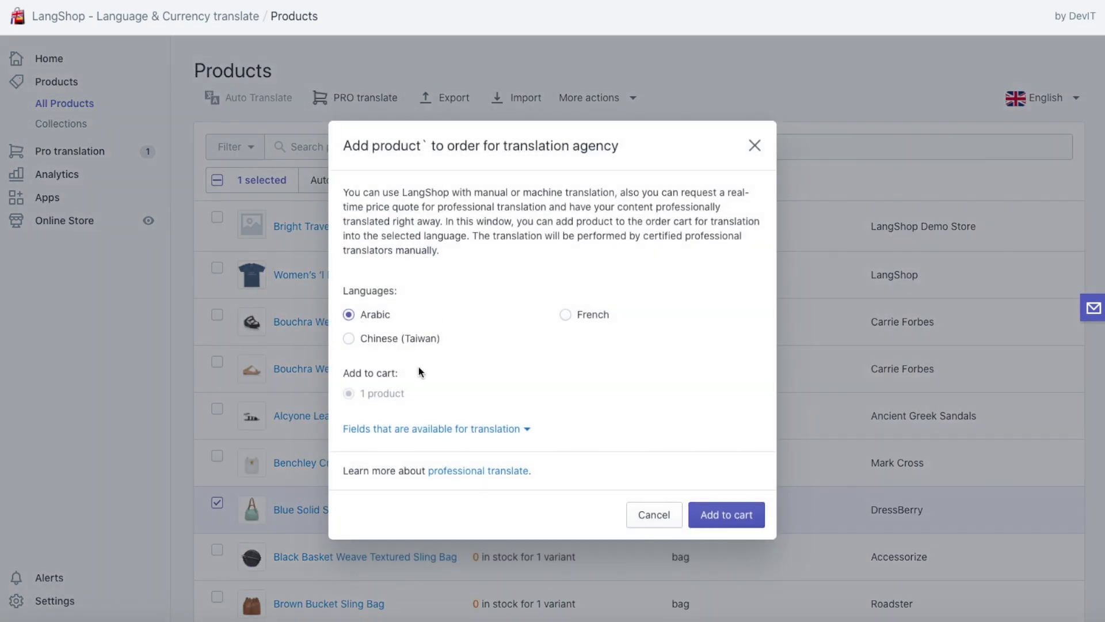
left_click(738, 516)
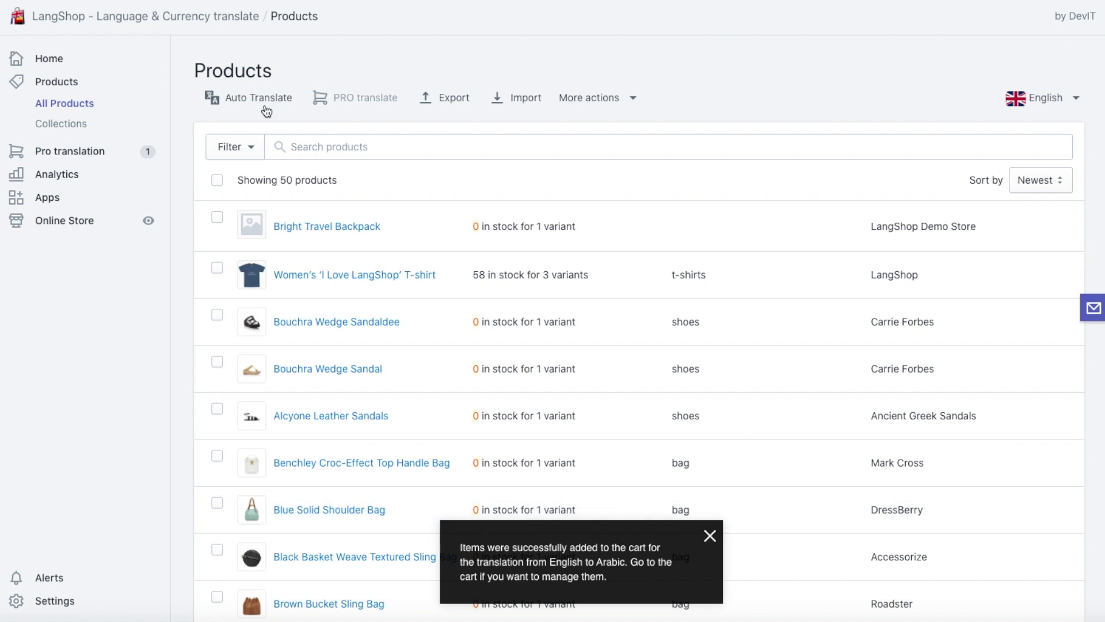
Open the English to Arabic entry in the professional translation cart and proceed to the Agency stage.
left_click(78, 156)
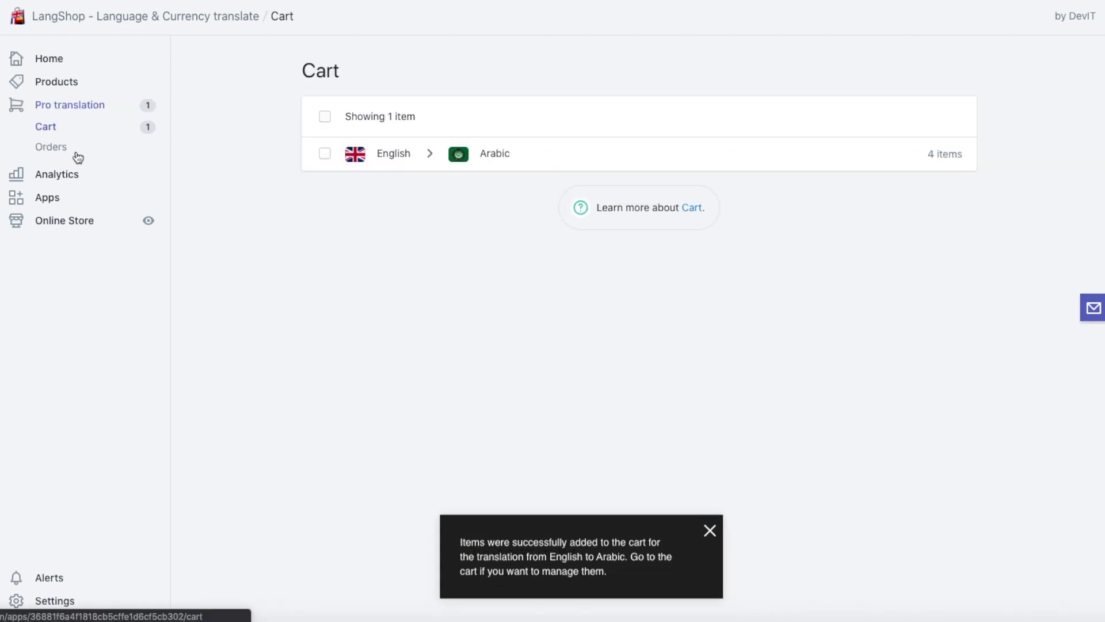
left_click(380, 154)
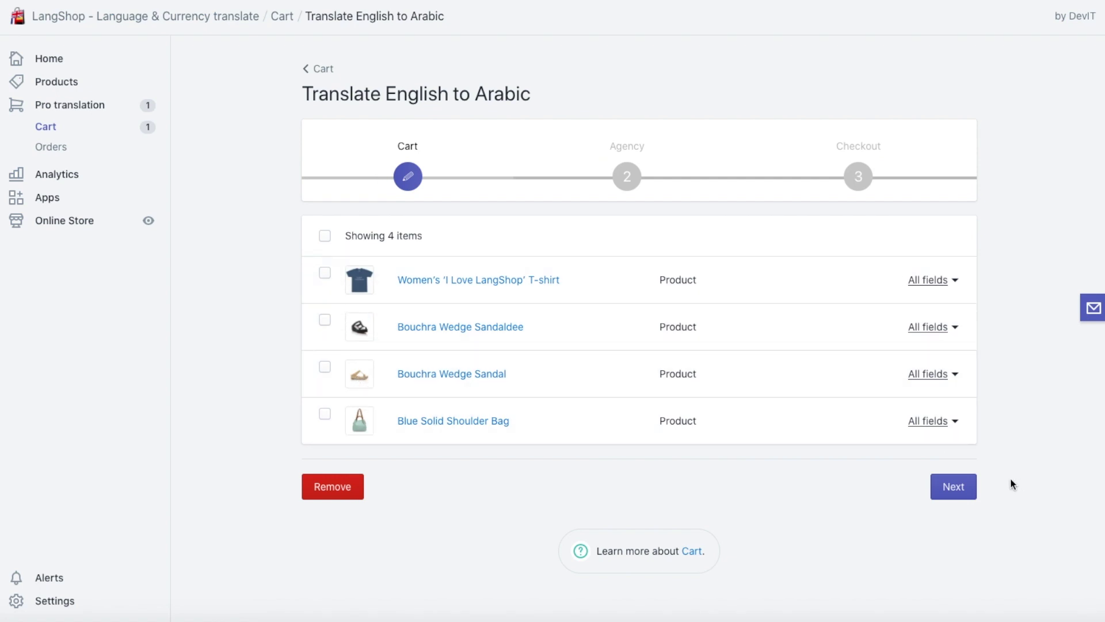
left_click(940, 494)
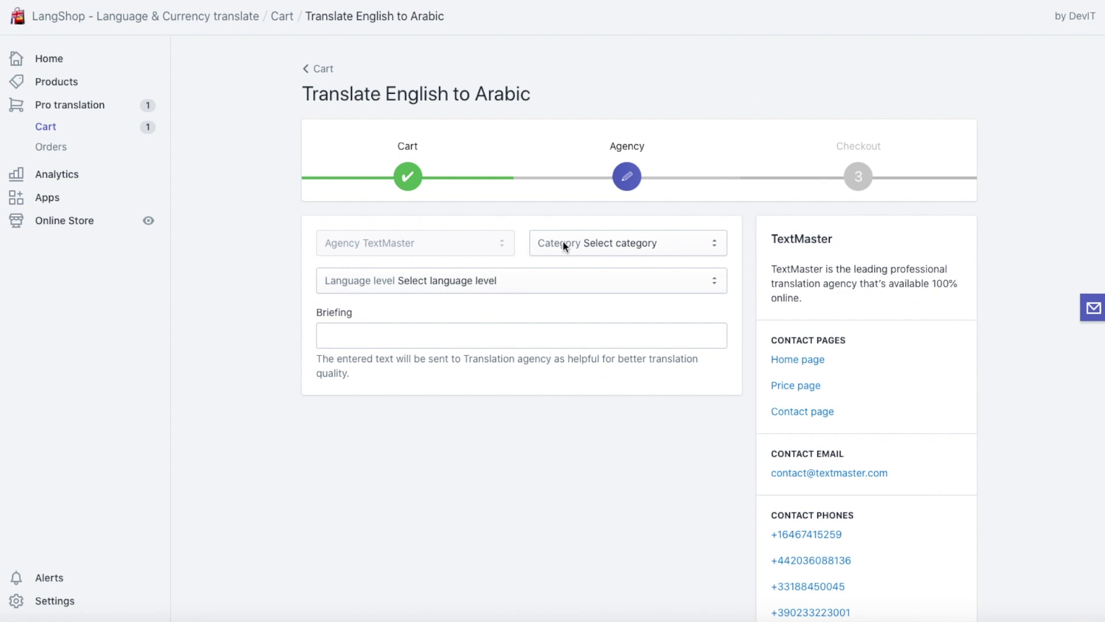
Set the order's category to Fashion/Luxury/Textiles and its language level to Enterprise.
left_click(659, 245)
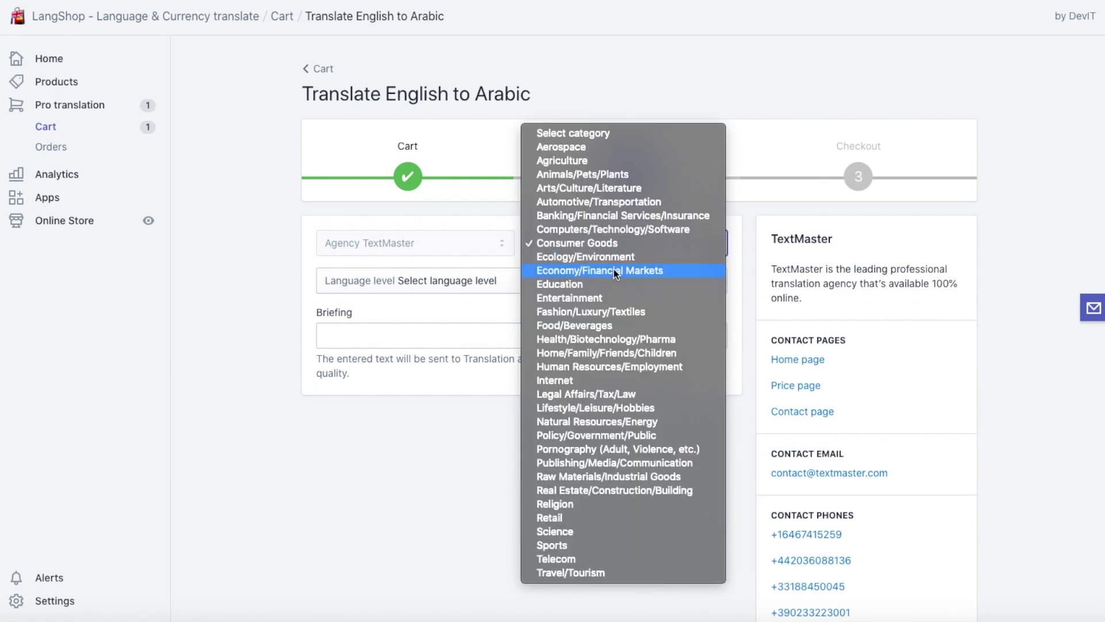
left_click(591, 315)
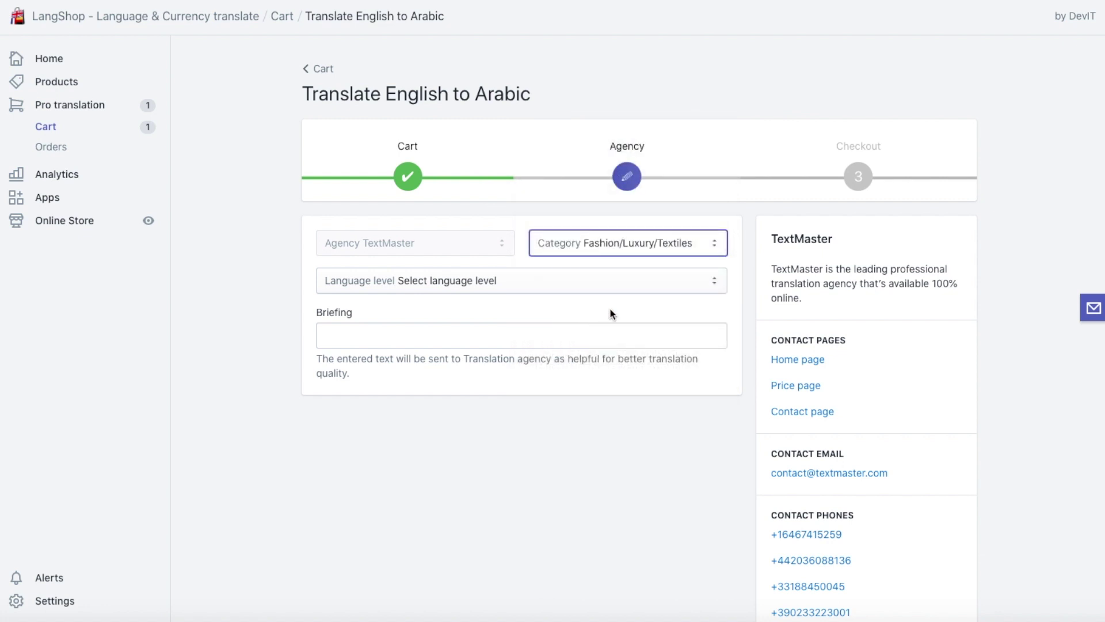
left_click(575, 282)
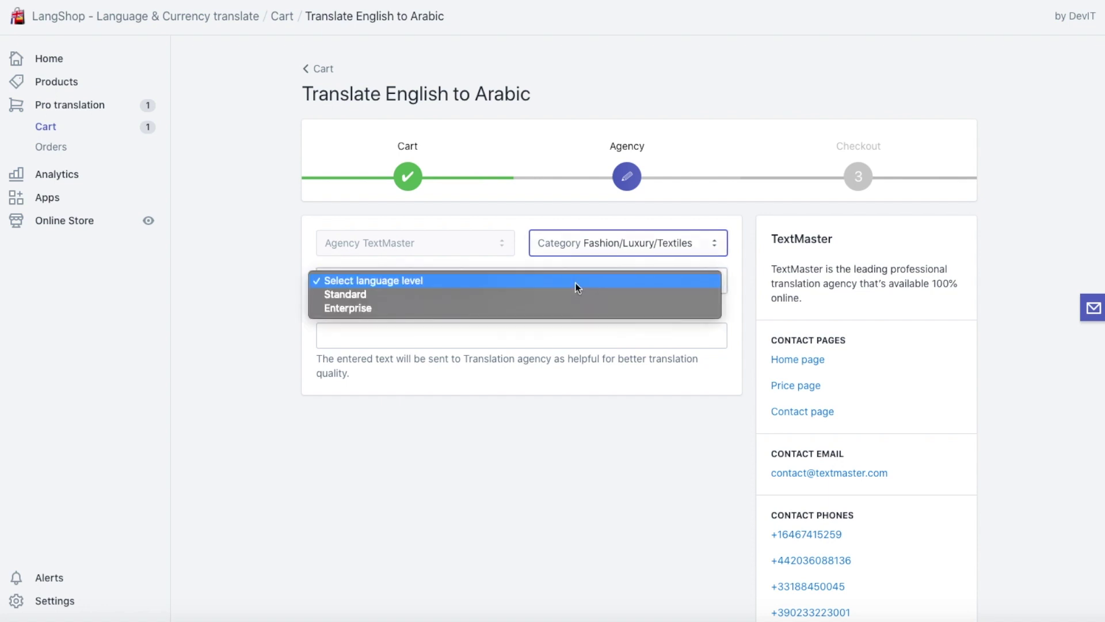
left_click(400, 310)
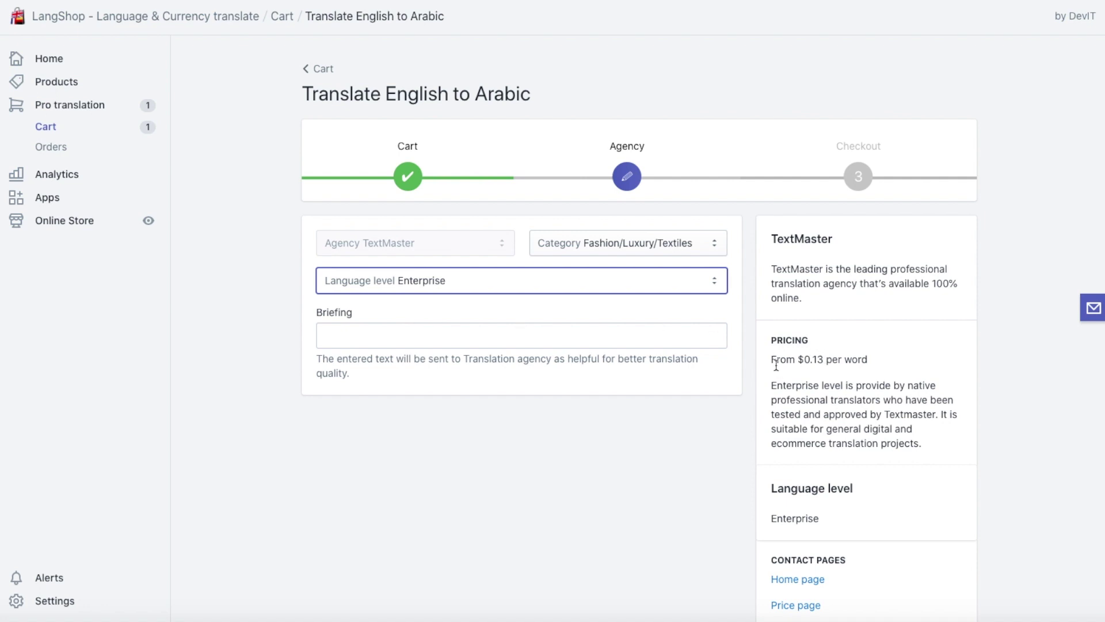
Enter the briefing "This is where you have to provide the general instructions for the project." for the translation order.
left_click(858, 381)
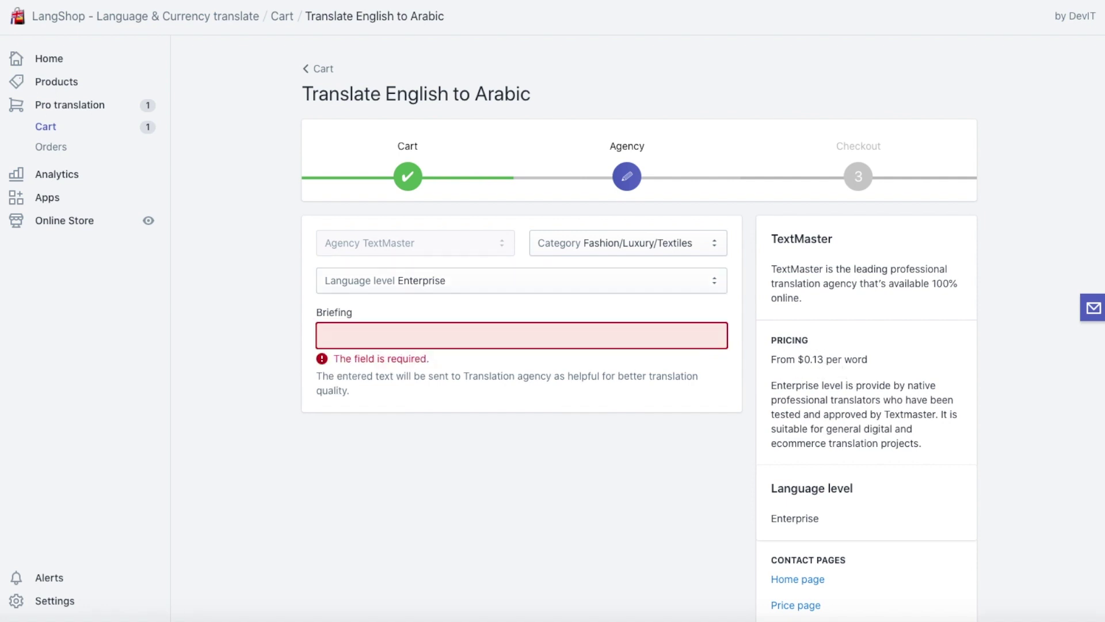
left_click(444, 331)
type("This is where you have to provide the general instructions for the project.")
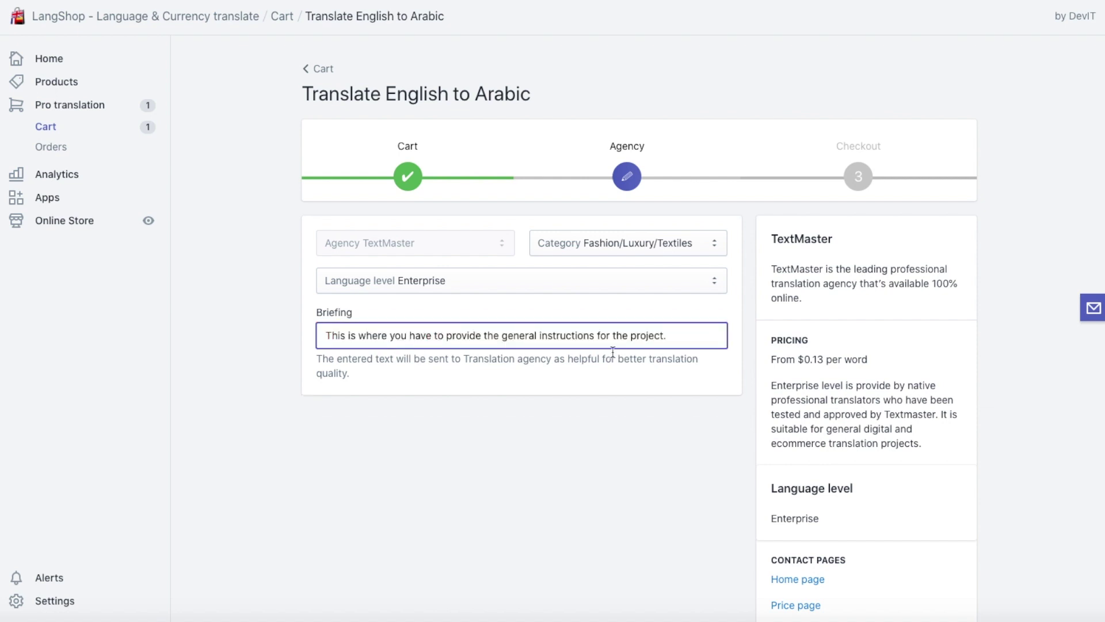
Copy and clear the briefing text to check whether the order can proceed without it, and paste the text back.
left_click(680, 337)
left_click_drag(679, 337, 305, 335)
key("ctrl+c")
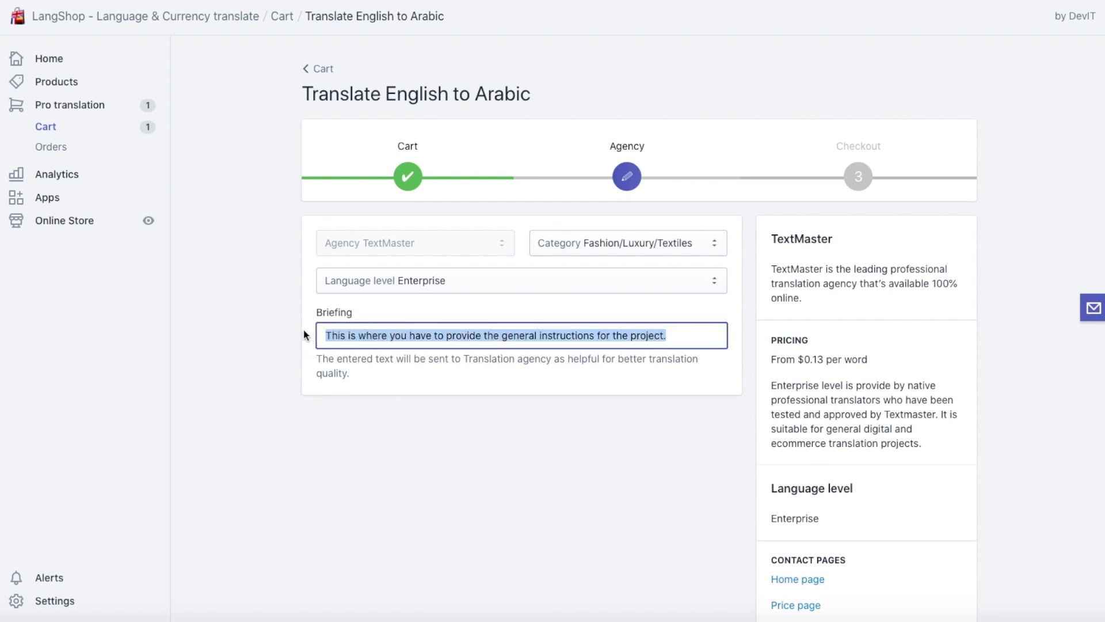
key("BackSpace")
scroll(296, 453, "down", 8)
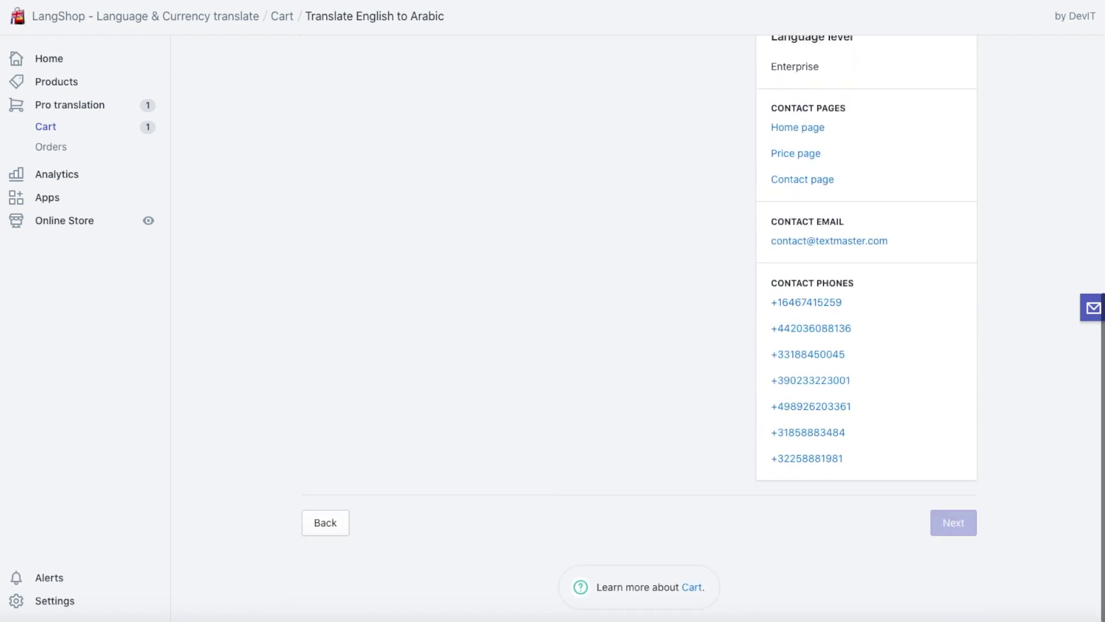
scroll(540, 322, "up", 8)
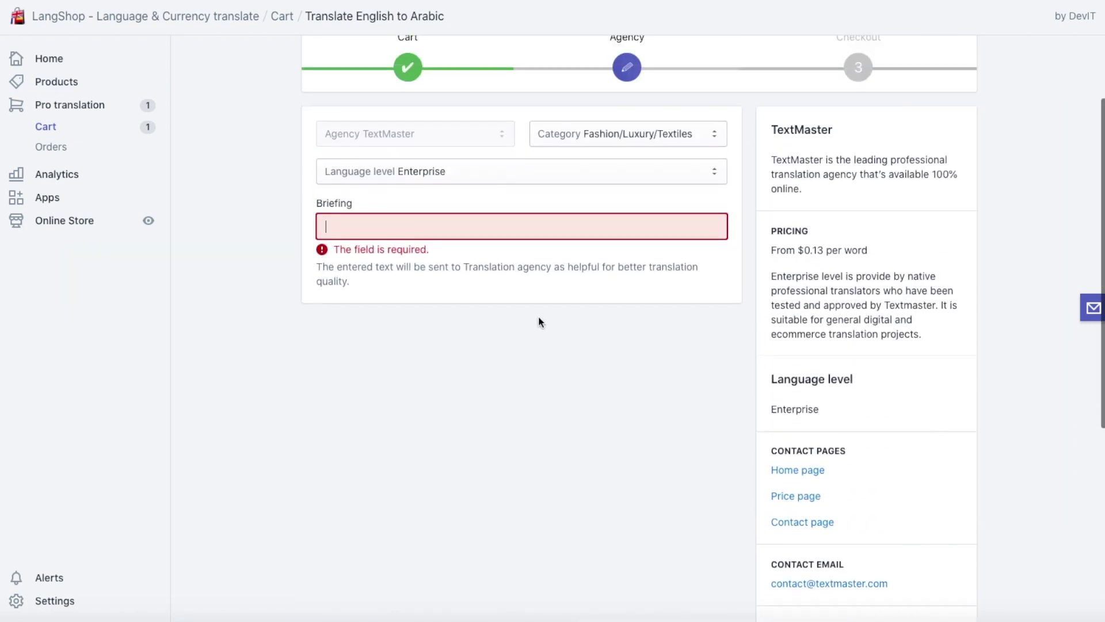
key("ctrl+v")
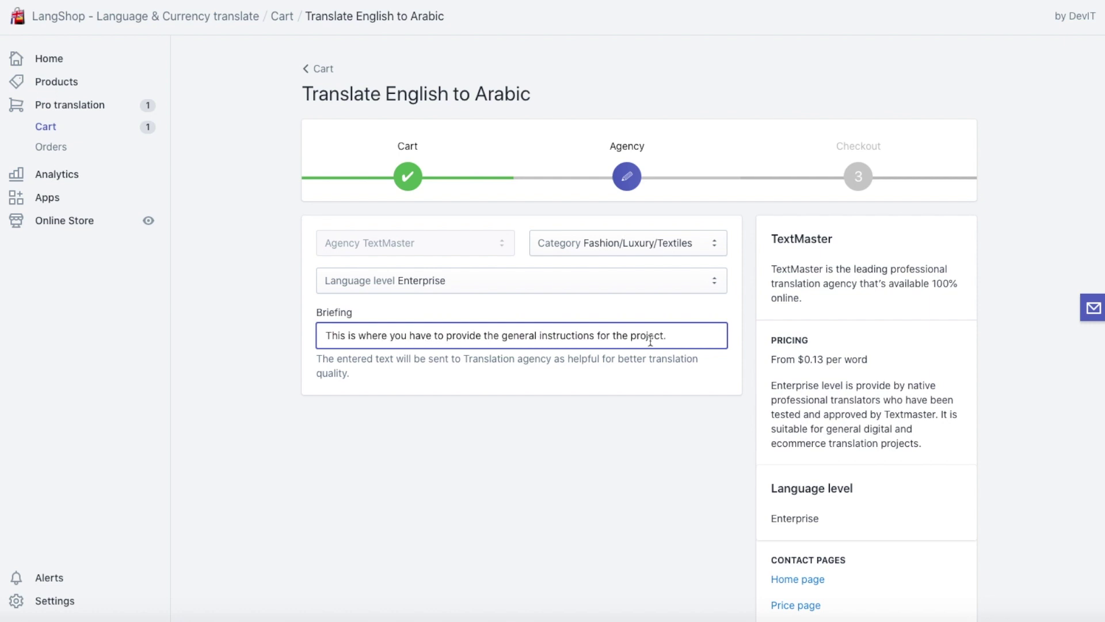
Review TextMaster's pricing and contact details for the order and proceed to the Checkout stage.
scroll(625, 441, "down", 6)
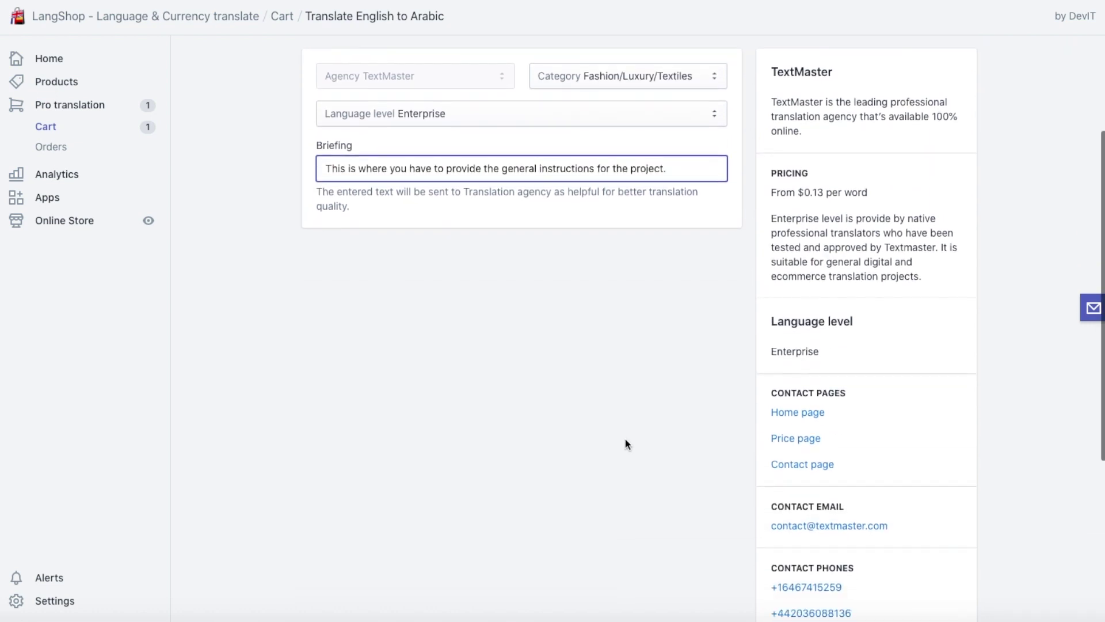
scroll(625, 438, "down", 2)
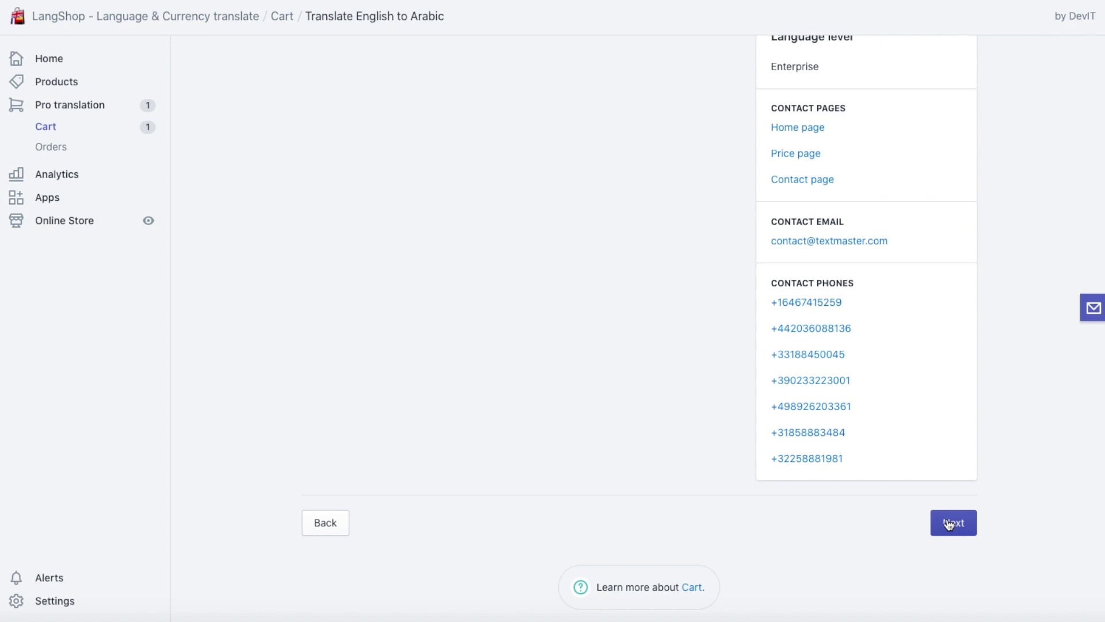
scroll(388, 225, "up", 8)
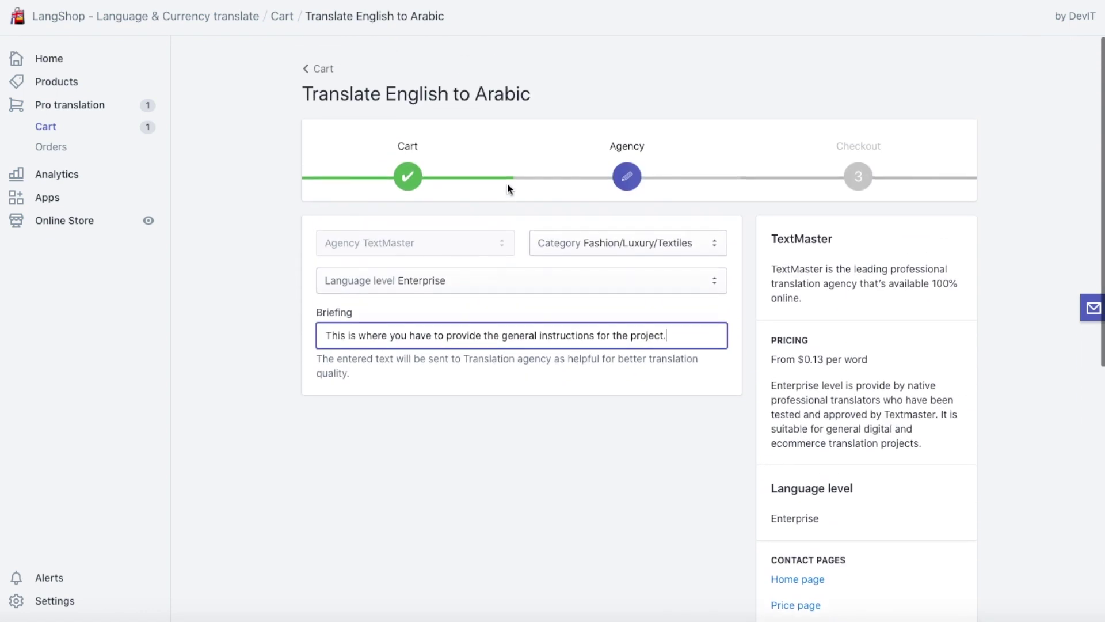
scroll(790, 340, "down", 3)
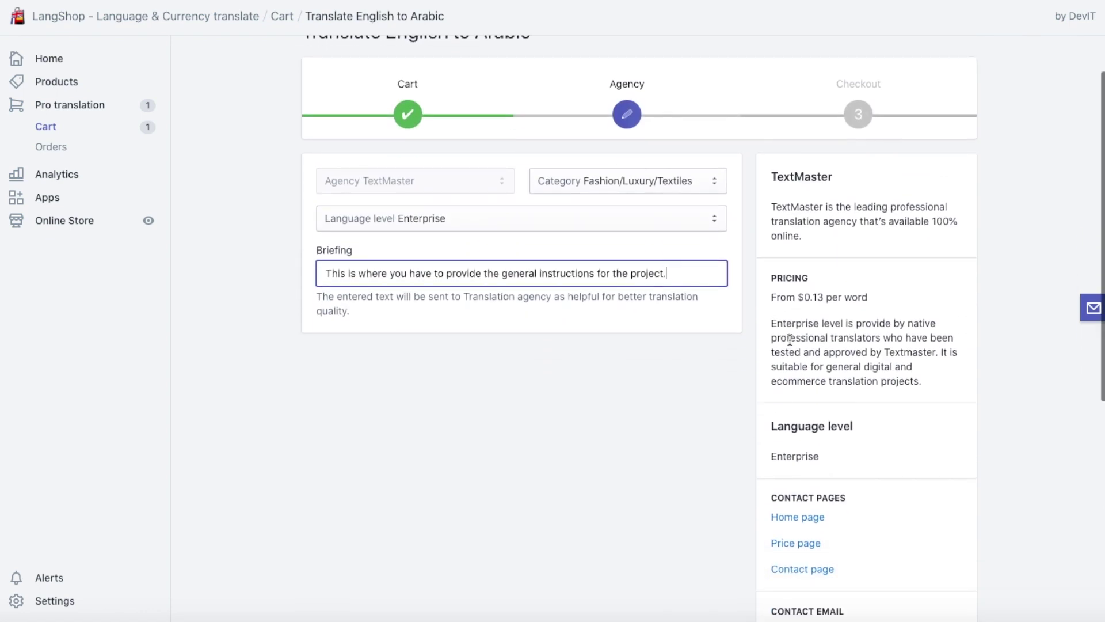
scroll(782, 351, "down", 5)
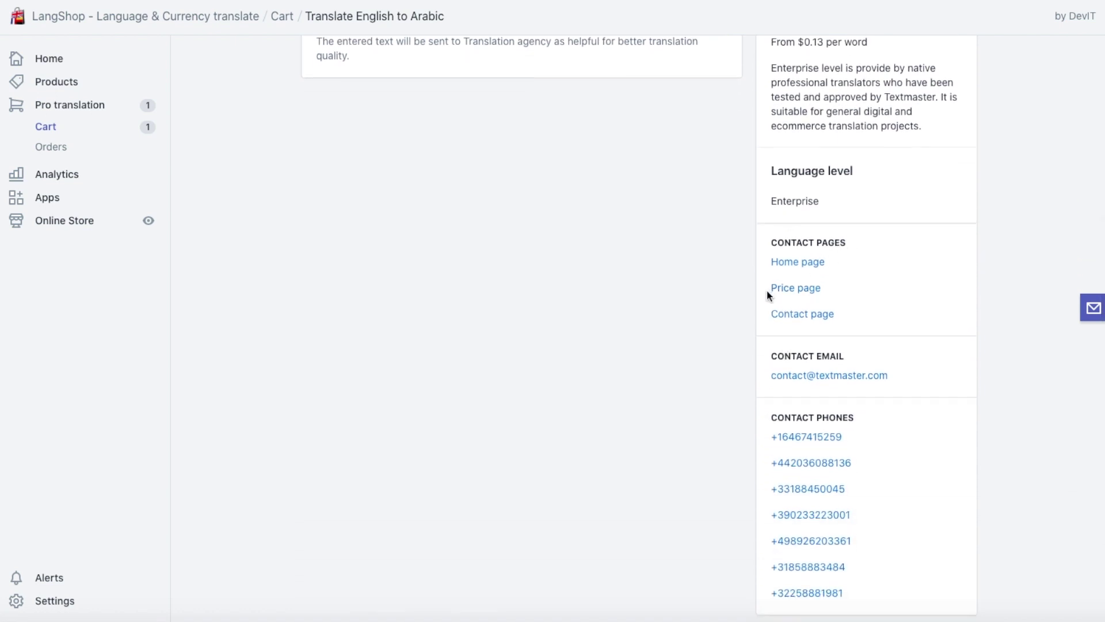
scroll(760, 330, "down", 2)
scroll(761, 332, "down", 1)
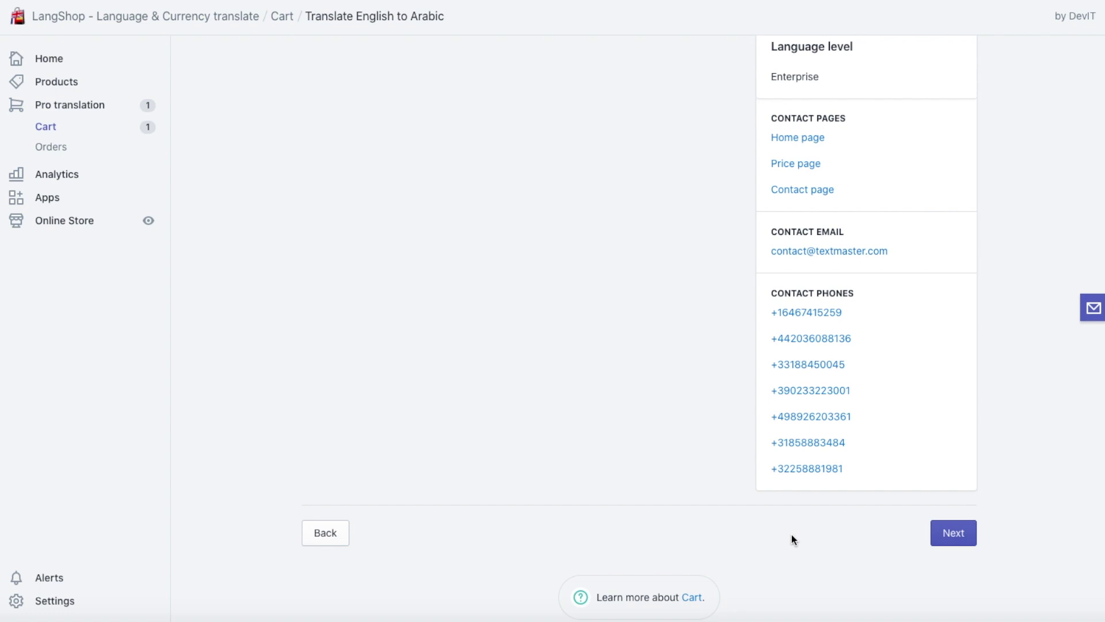
left_click(960, 536)
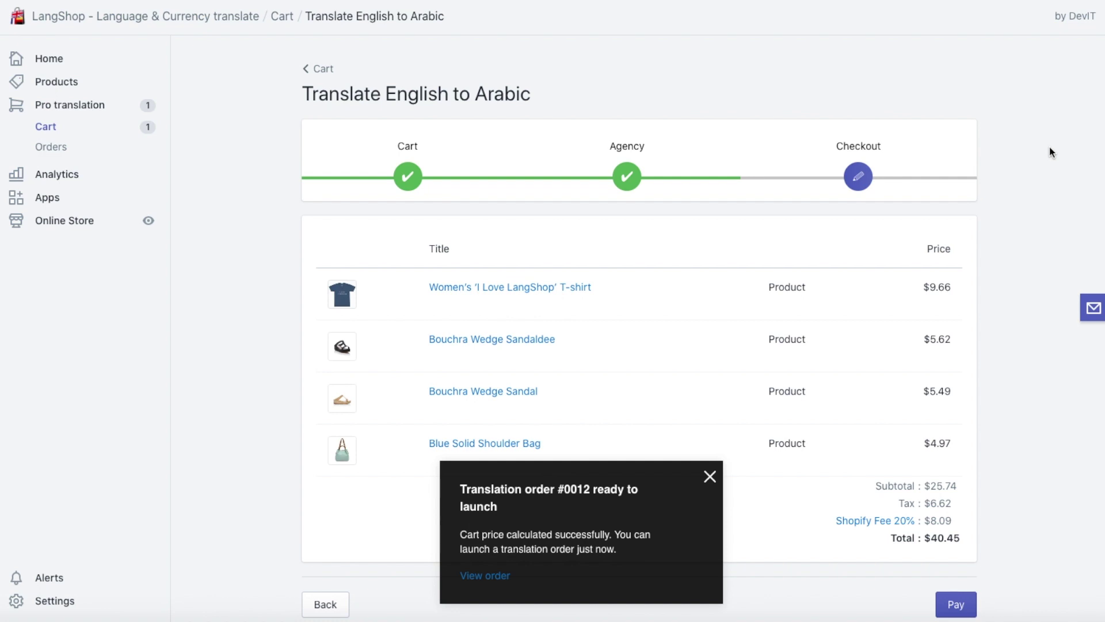
Review the item prices and order total at checkout and start the payment for the translation order.
scroll(921, 323, "down", 2)
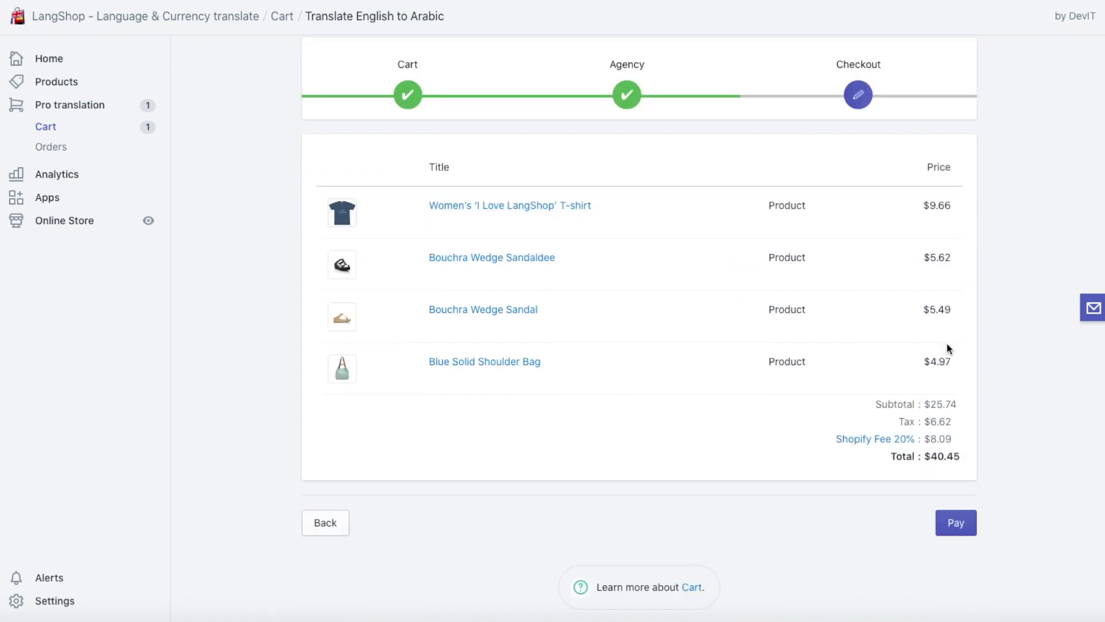
left_click(955, 529)
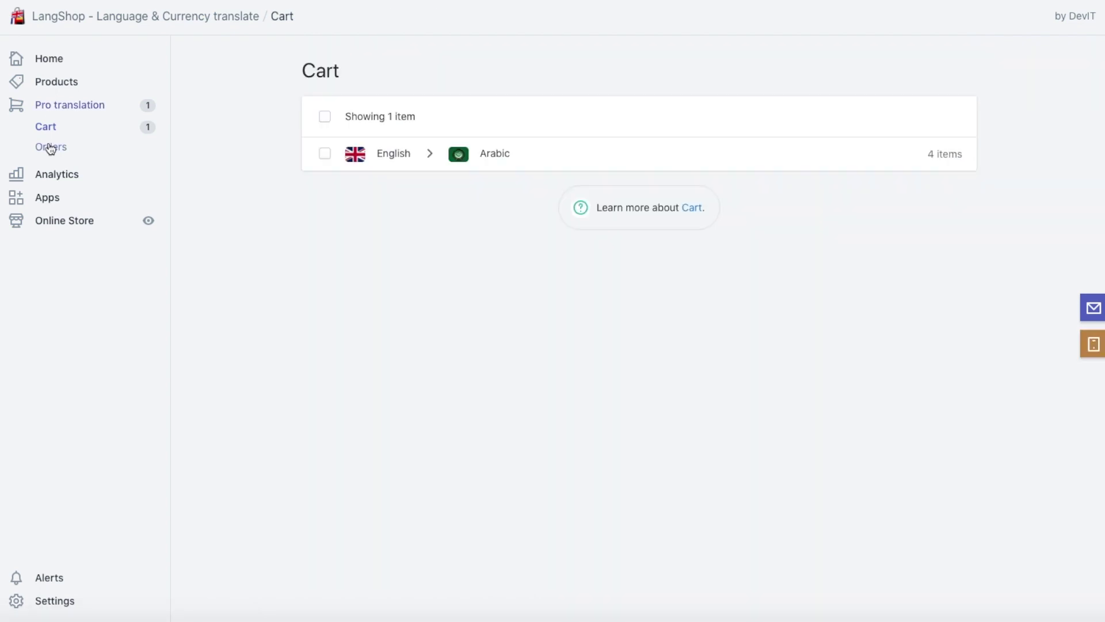
Check the translation order's payment status in the Orders list and return to the Home page.
left_click(49, 146)
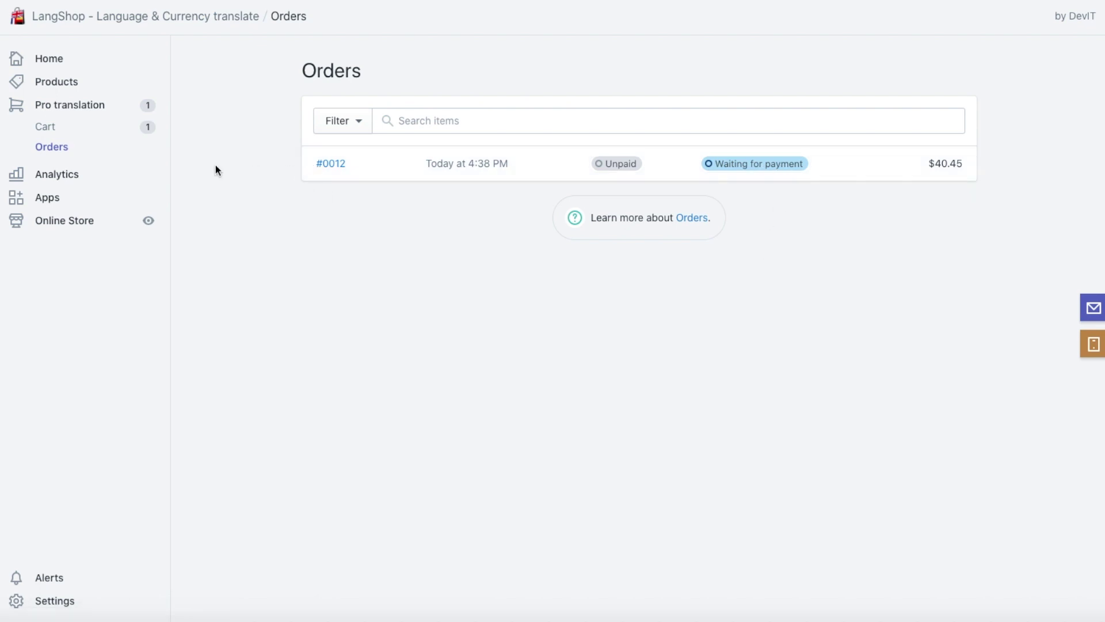
left_click(42, 57)
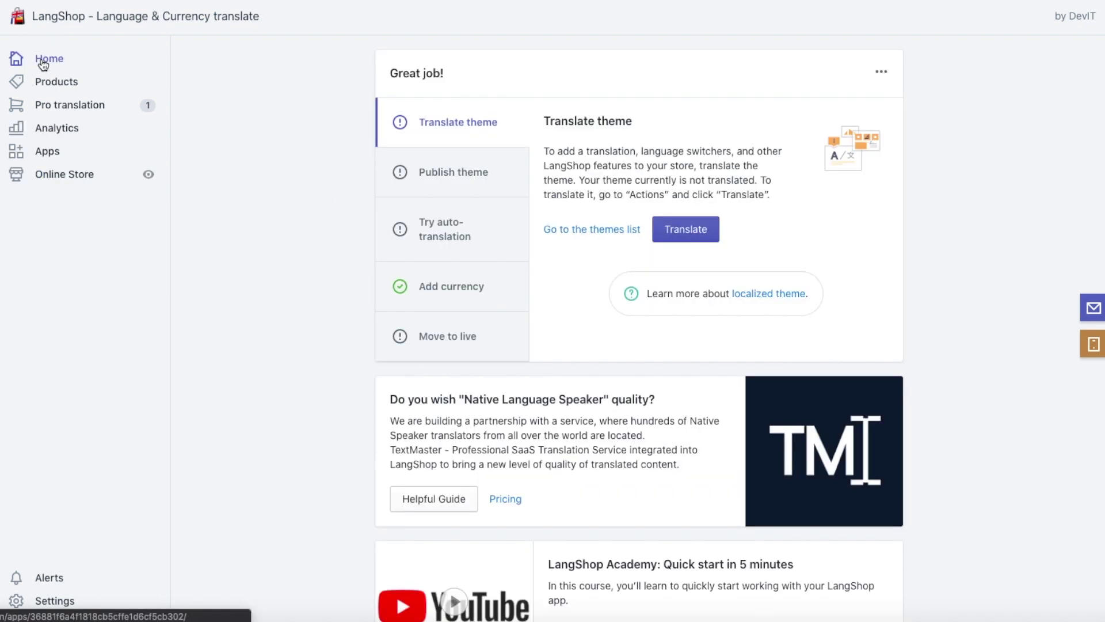